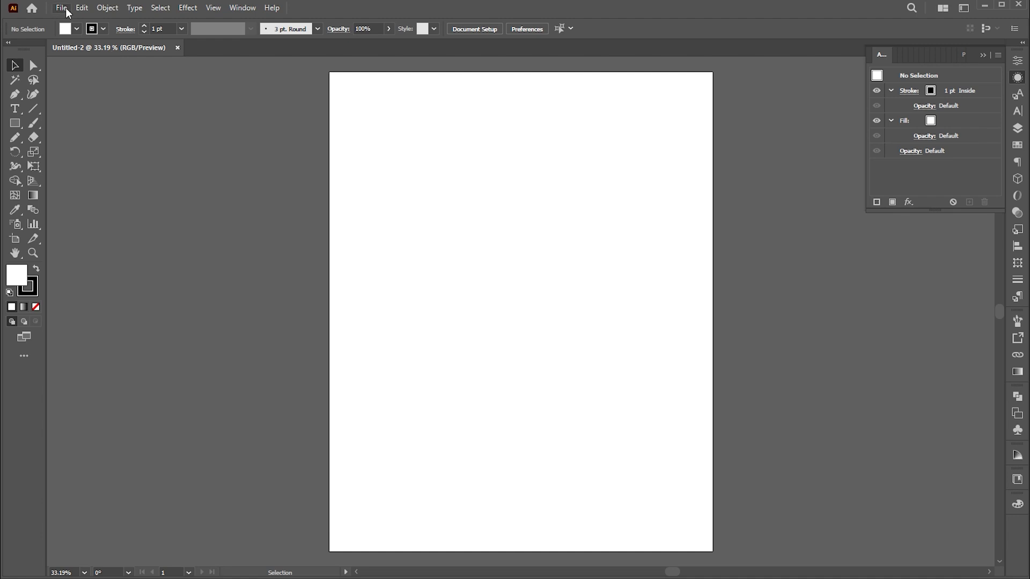
# Place the Pexels portrait photo ending in 3387577 on the artboard, starting at the artboard's top-left corner
pyautogui.click(86, 221)
pyautogui.click(147, 96)
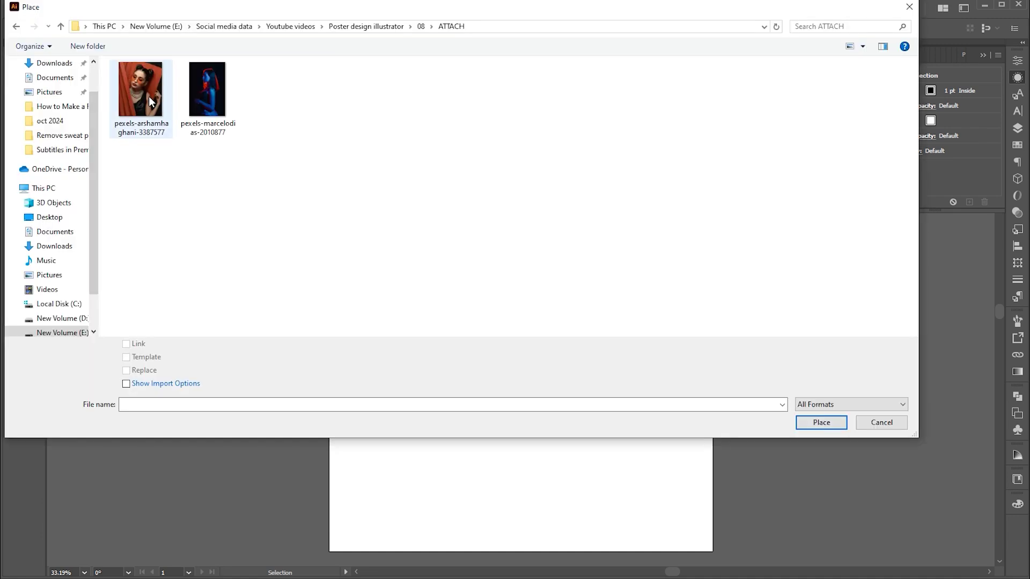
pyautogui.click(821, 423)
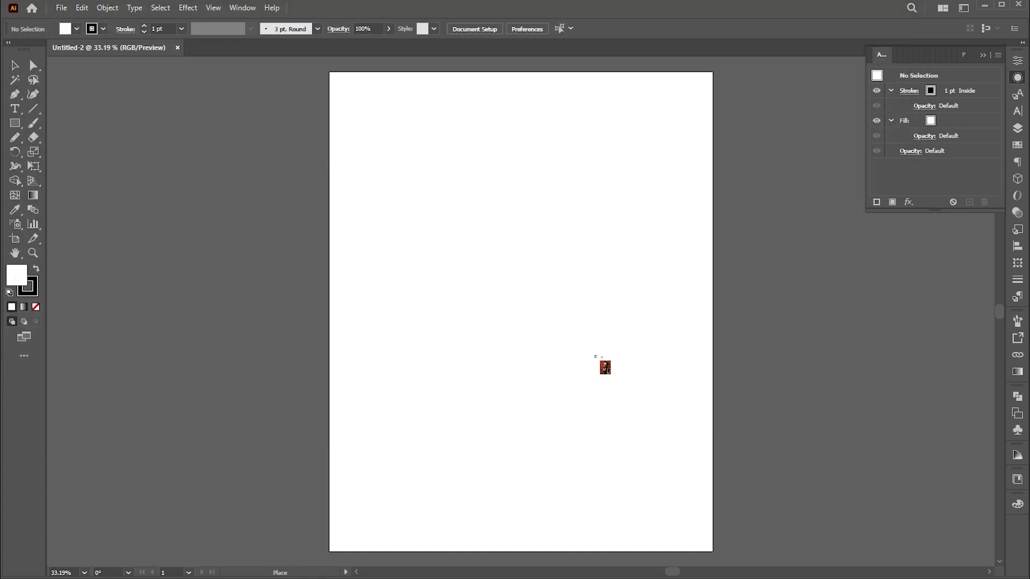
pyautogui.moveTo(323, 69); pyautogui.dragTo(701, 425)
# Enlarge the placed photo proportionally to about 1288 by 1610 px and centre it so it covers the whole artboard
pyautogui.press('z')
pyautogui.keyDown('alt'); pyautogui.click(495, 279); pyautogui.keyUp('alt')
pyautogui.keyDown('alt'); pyautogui.click(496, 280); pyautogui.keyUp('alt')
pyautogui.press('v')
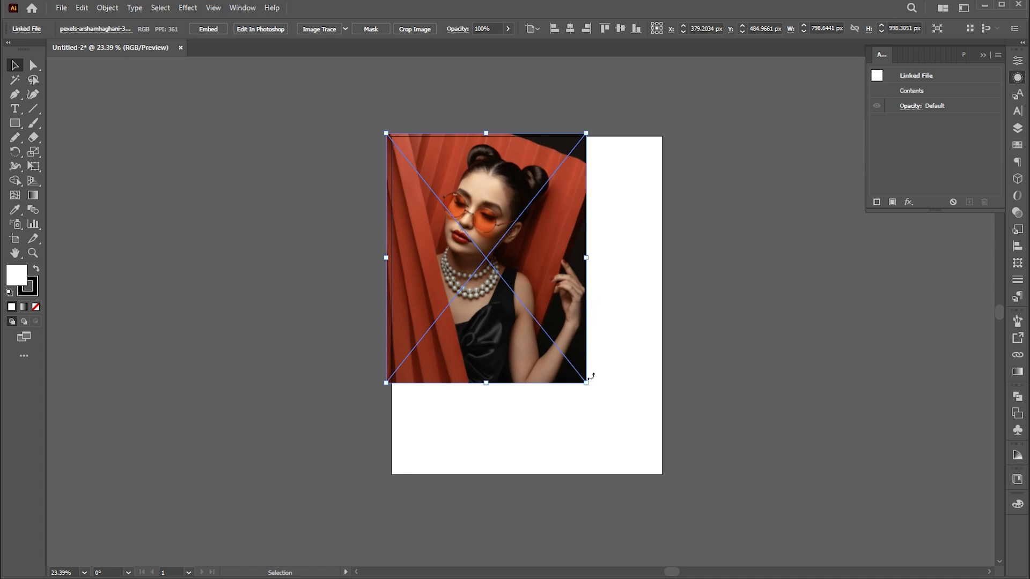
pyautogui.moveTo(585, 258); pyautogui.dragTo(647, 258)
pyautogui.moveTo(606, 289); pyautogui.dragTo(673, 268)
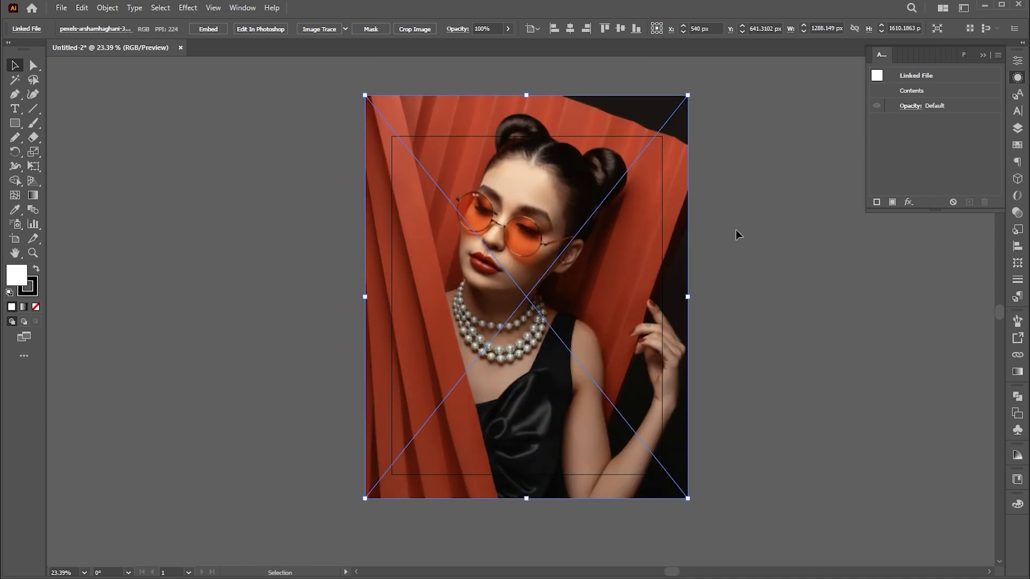
pyautogui.click(735, 229)
# Draw a 1080 by 1350 px rectangle over the full artboard and make it a clipping mask for the photo
pyautogui.click(15, 124)
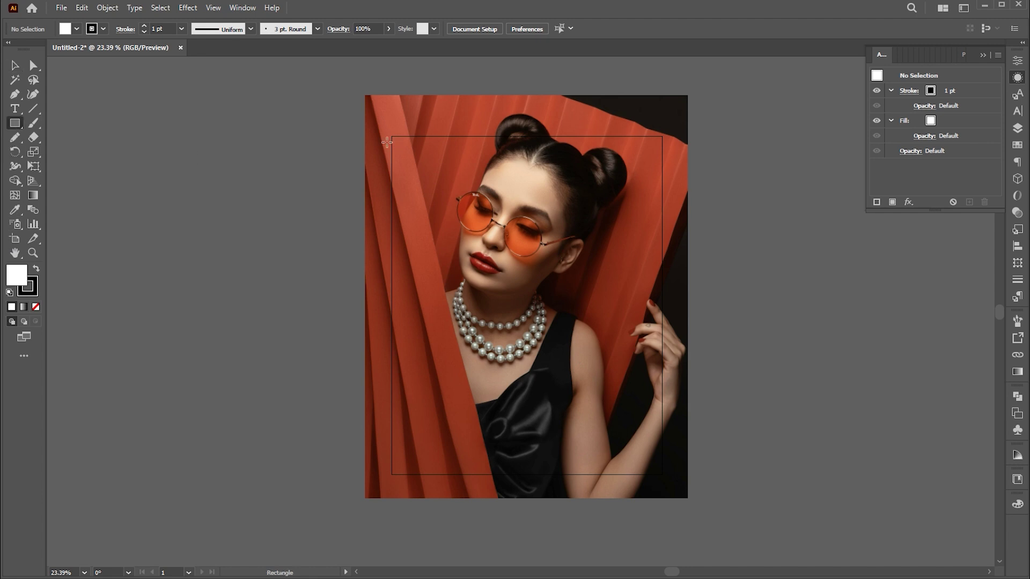
pyautogui.moveTo(392, 136); pyautogui.dragTo(662, 476)
pyautogui.press('v')
pyautogui.moveTo(663, 142); pyautogui.dragTo(586, 264)
pyautogui.click(107, 8)
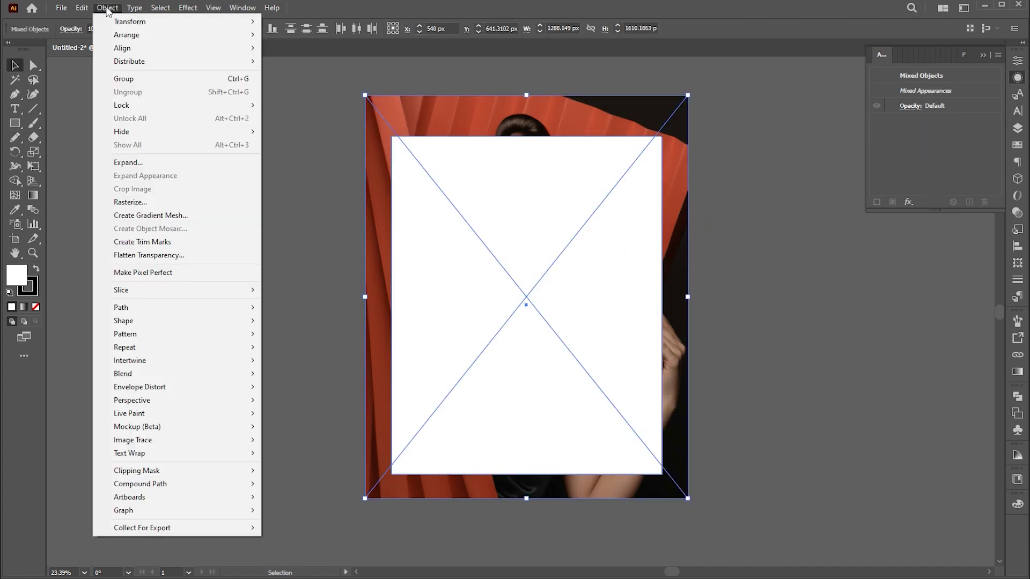
pyautogui.moveTo(161, 471)
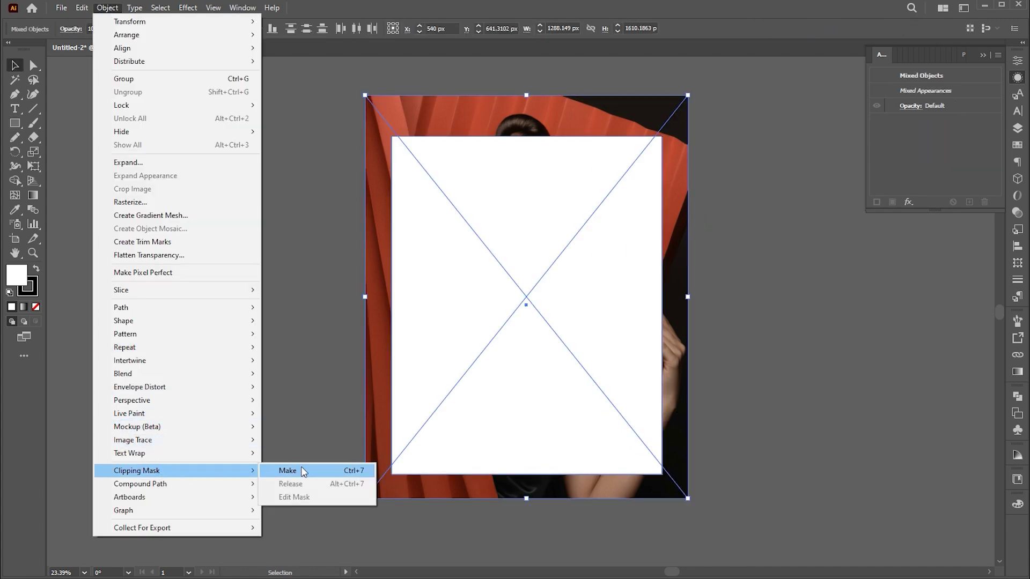
pyautogui.click(303, 471)
# Enlarge the photo inside the clipping mask to about 1755 by 2194 px and reposition it so the face and necklace fill the frame
pyautogui.press('a')
pyautogui.click(678, 308)
pyautogui.moveTo(687, 296); pyautogui.dragTo(729, 293)
pyautogui.moveTo(530, 252); pyautogui.dragTo(537, 275)
pyautogui.press('v')
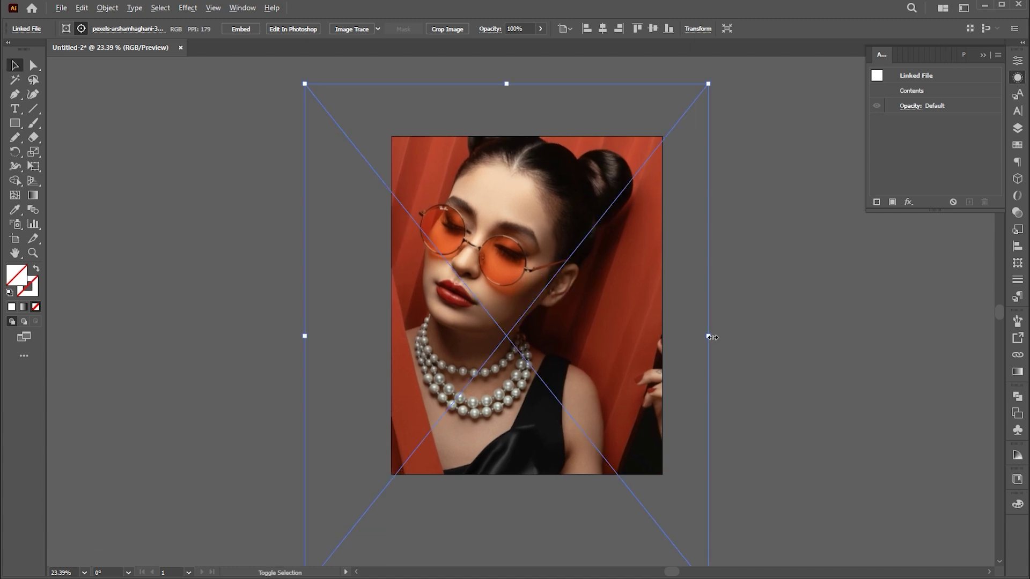
pyautogui.moveTo(709, 337); pyautogui.dragTo(726, 336)
pyautogui.moveTo(547, 278); pyautogui.dragTo(523, 270)
pyautogui.click(797, 287)
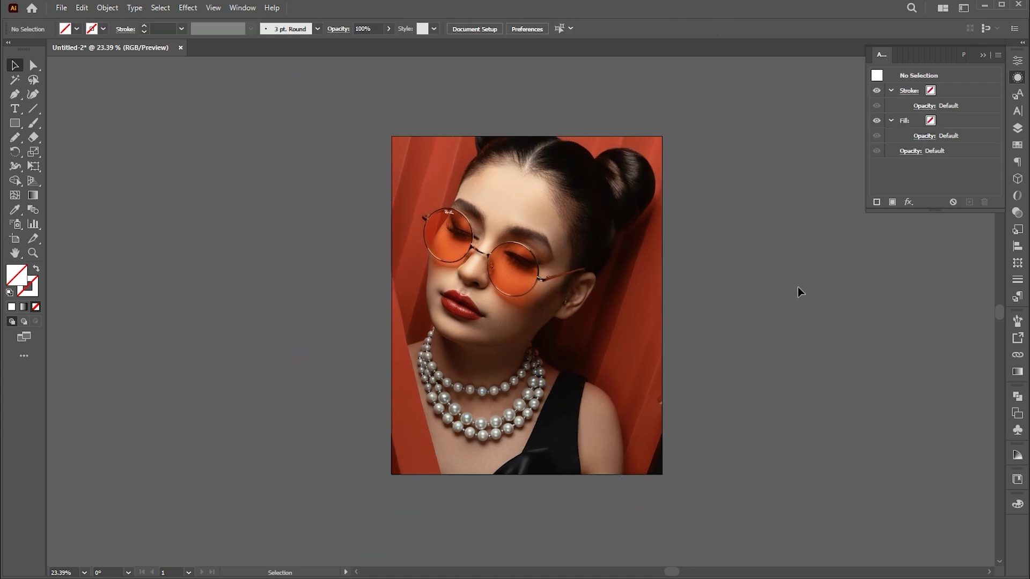
# Add a point text object on the empty canvas left of the artboard and set its font size to 71 pt
pyautogui.hotkey('ctrl', 'space')
pyautogui.moveTo(673, 301); pyautogui.dragTo(720, 262)
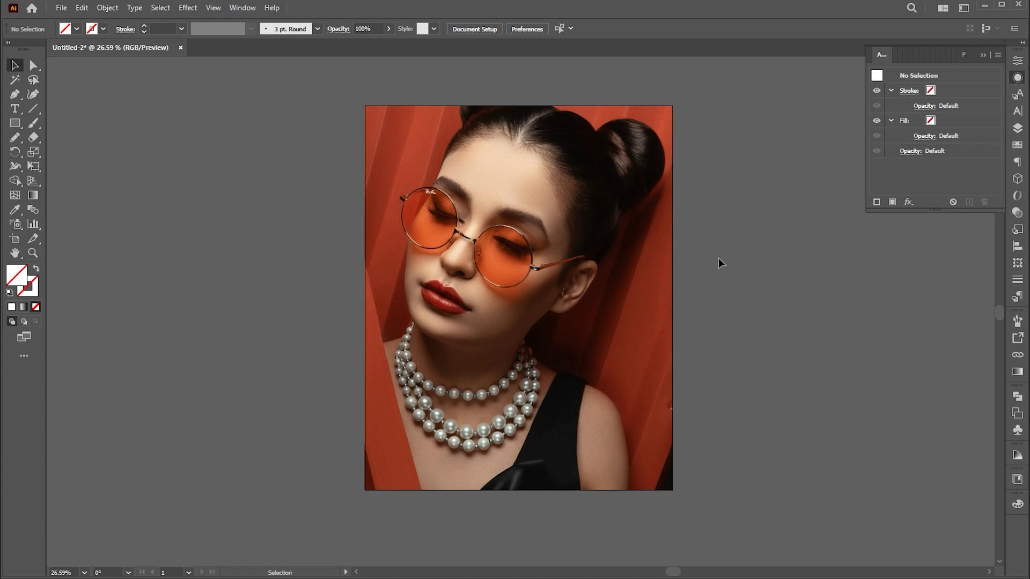
pyautogui.click(12, 111)
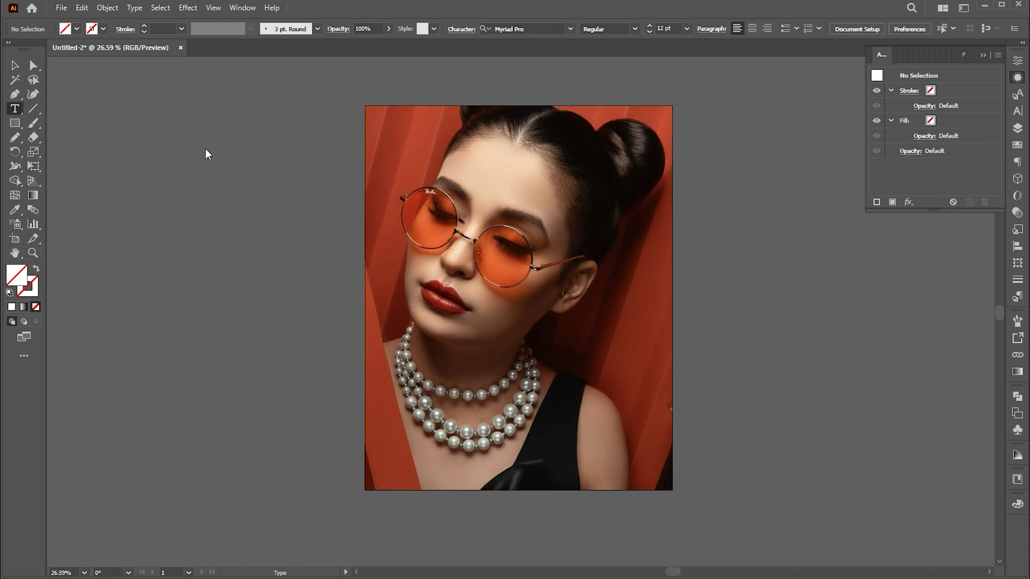
pyautogui.click(201, 152)
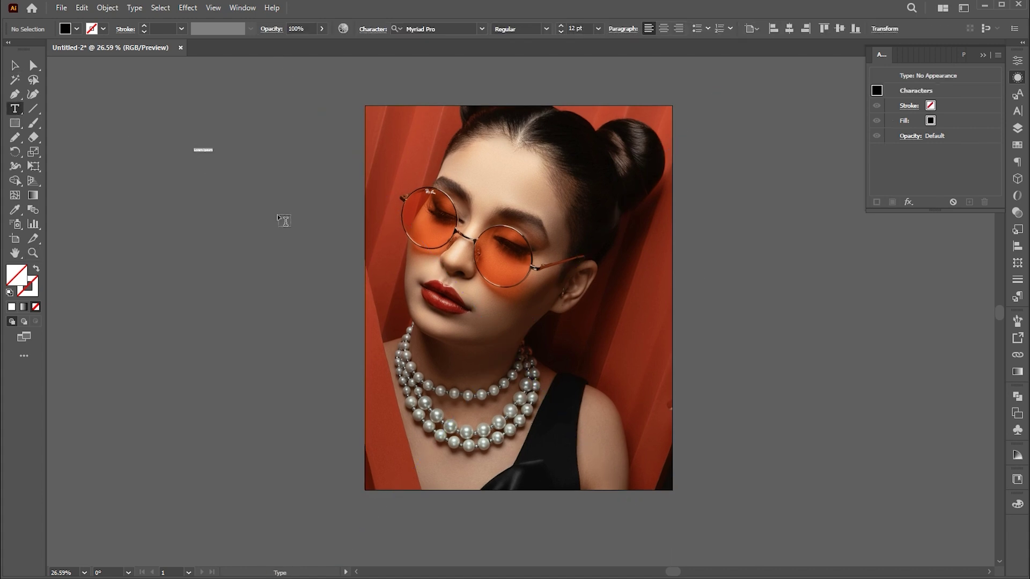
pyautogui.click(575, 27)
pyautogui.scroll(10, 573, 26)
pyautogui.scroll(20, 568, 27)
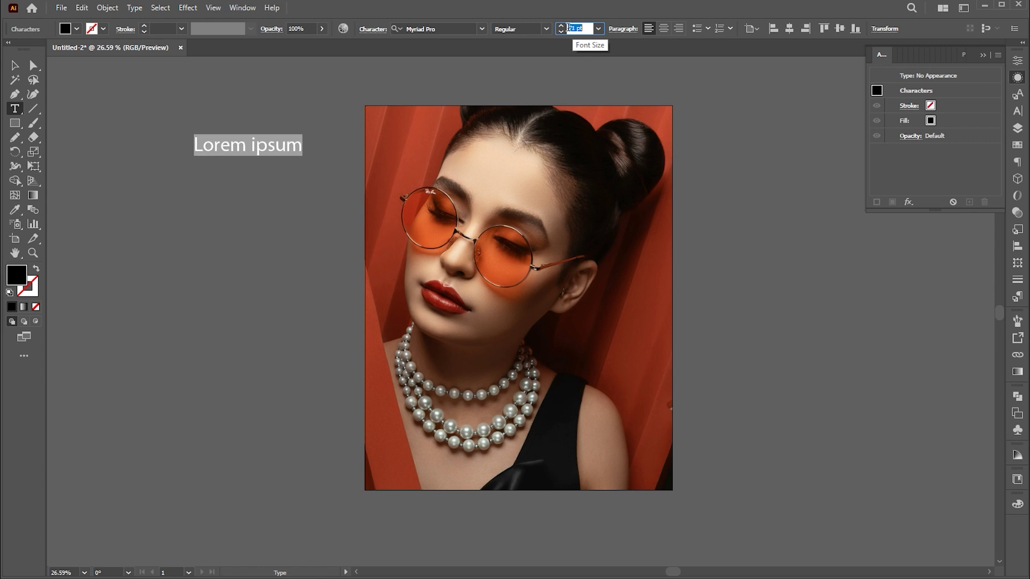
# Replace the placeholder text with "design", putting each letter on its own line
pyautogui.tripleClick(284, 146)
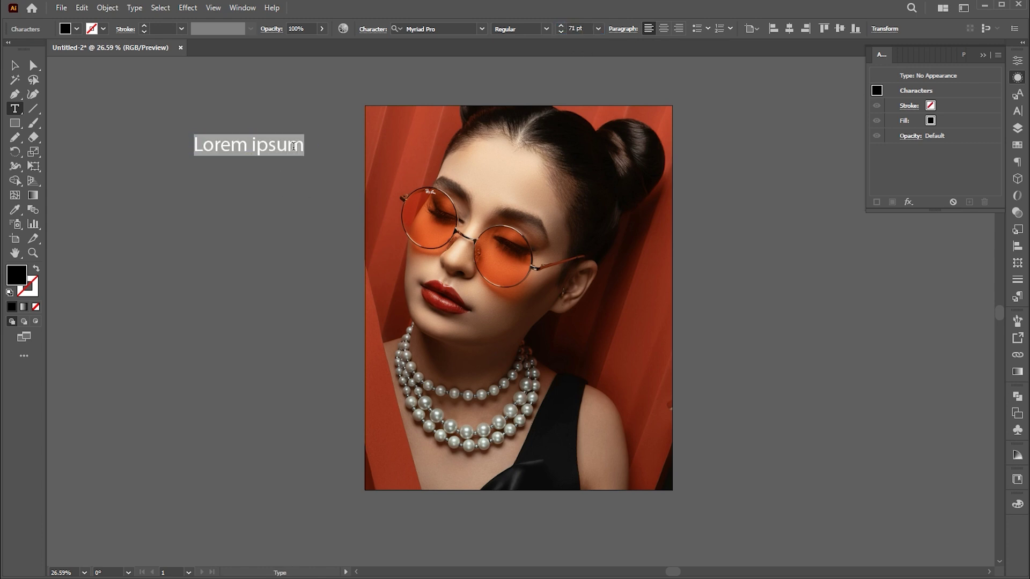
pyautogui.write('d')
pyautogui.press('Return')
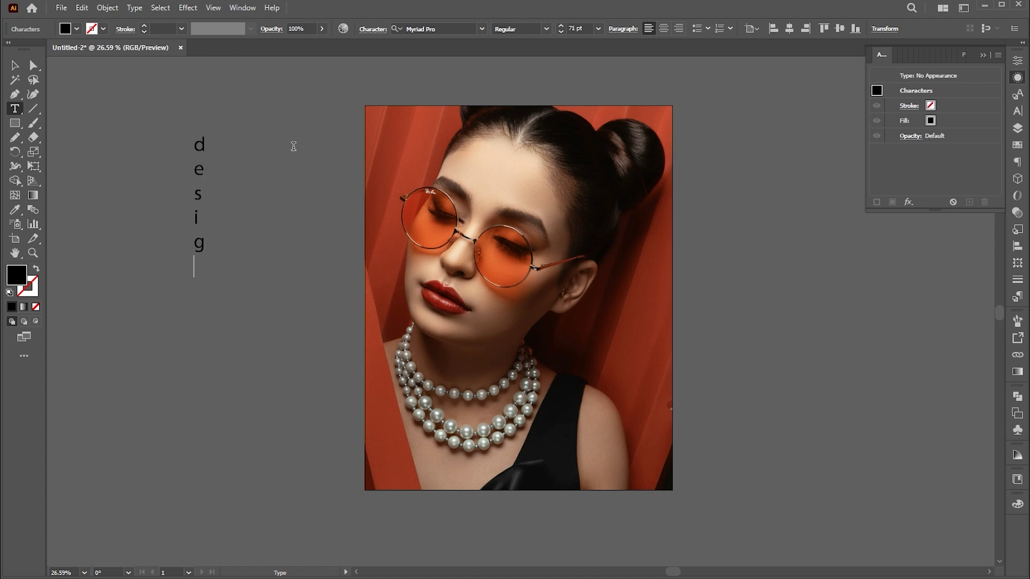
pyautogui.click(15, 69)
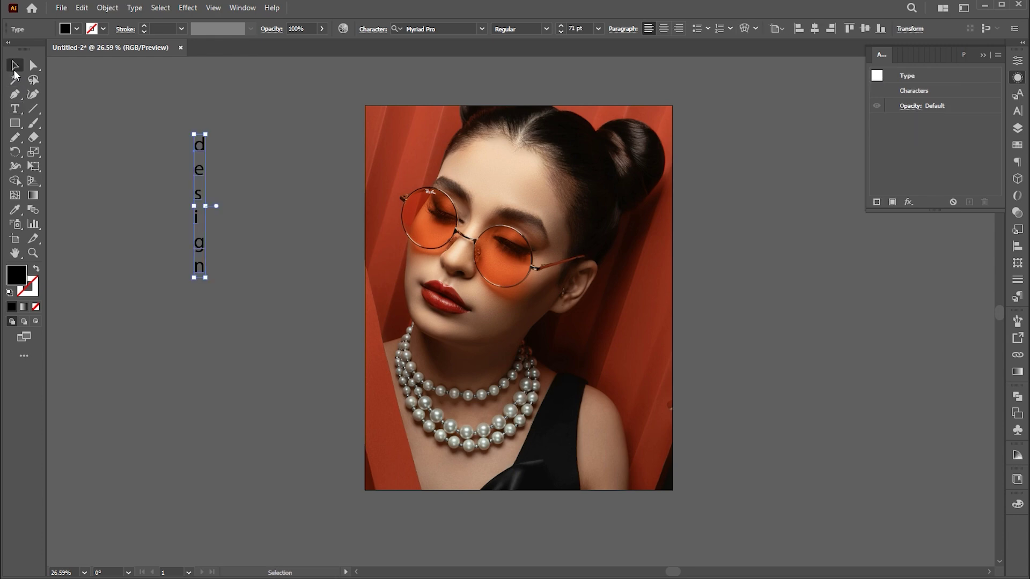
# Change the stacked text to uppercase and scale it up to a font size of about 139 pt
pyautogui.click(134, 7)
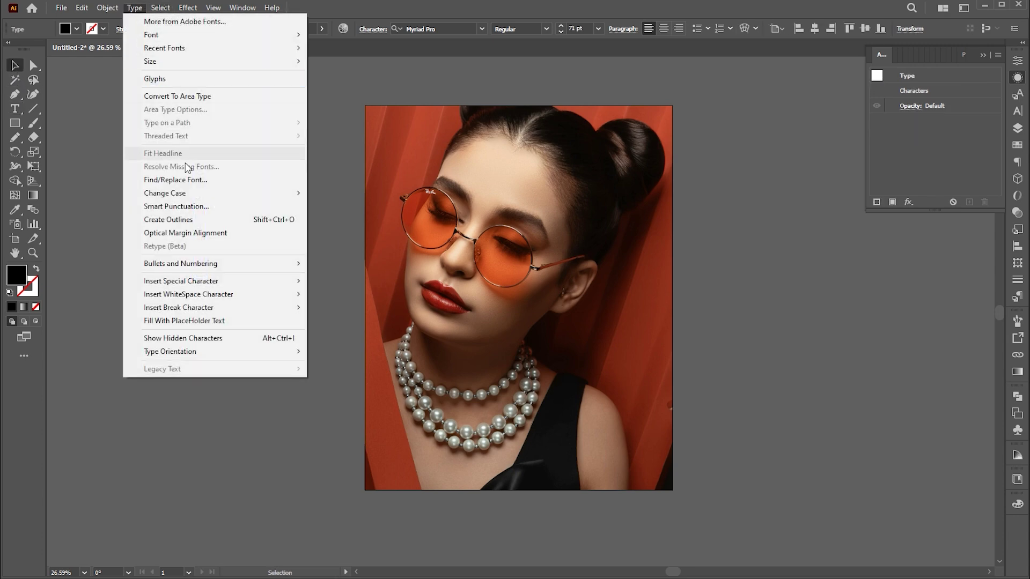
pyautogui.moveTo(249, 194)
pyautogui.click(338, 193)
pyautogui.moveTo(212, 208); pyautogui.dragTo(263, 275)
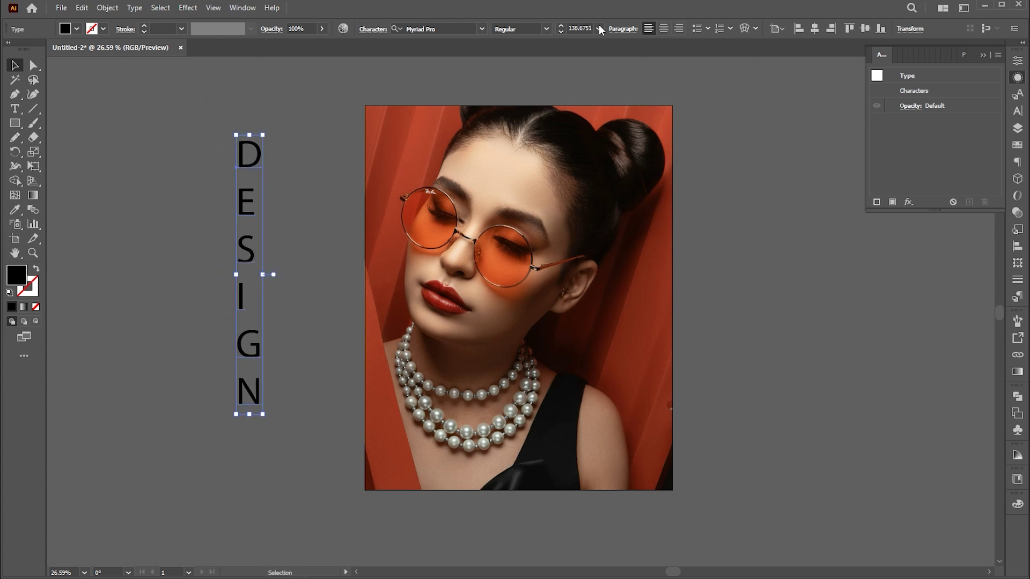
# Centre-align the DESIGN text and set its font to TacticSans-Blk
pyautogui.click(664, 28)
pyautogui.click(462, 29)
pyautogui.write('tacti')
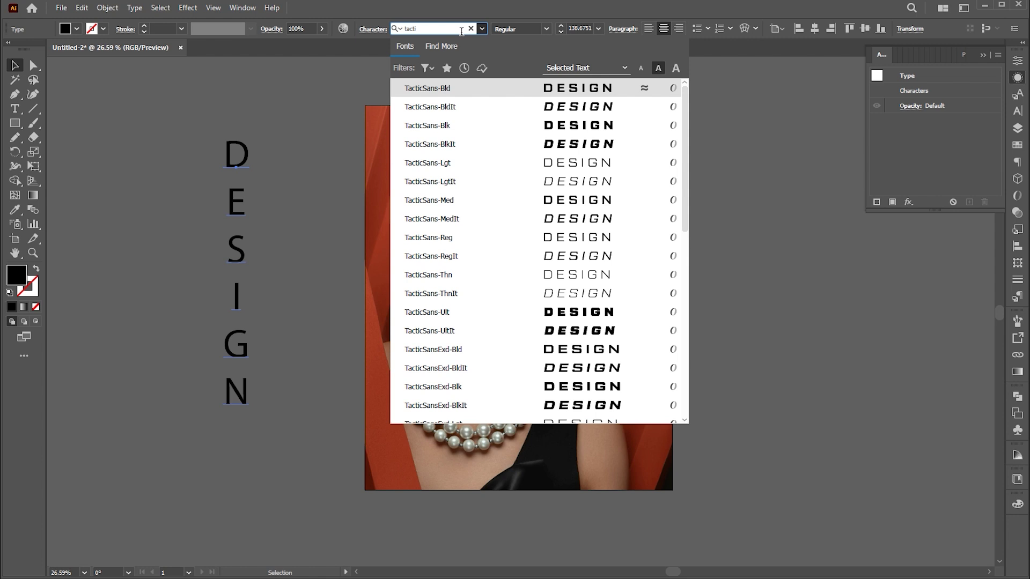
pyautogui.click(569, 127)
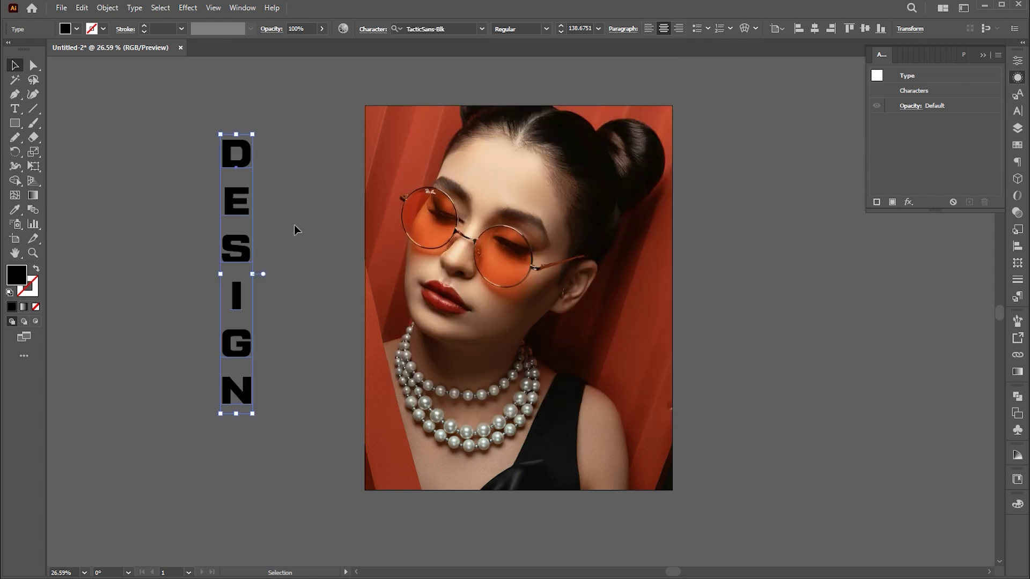
pyautogui.moveTo(248, 263); pyautogui.dragTo(268, 280)
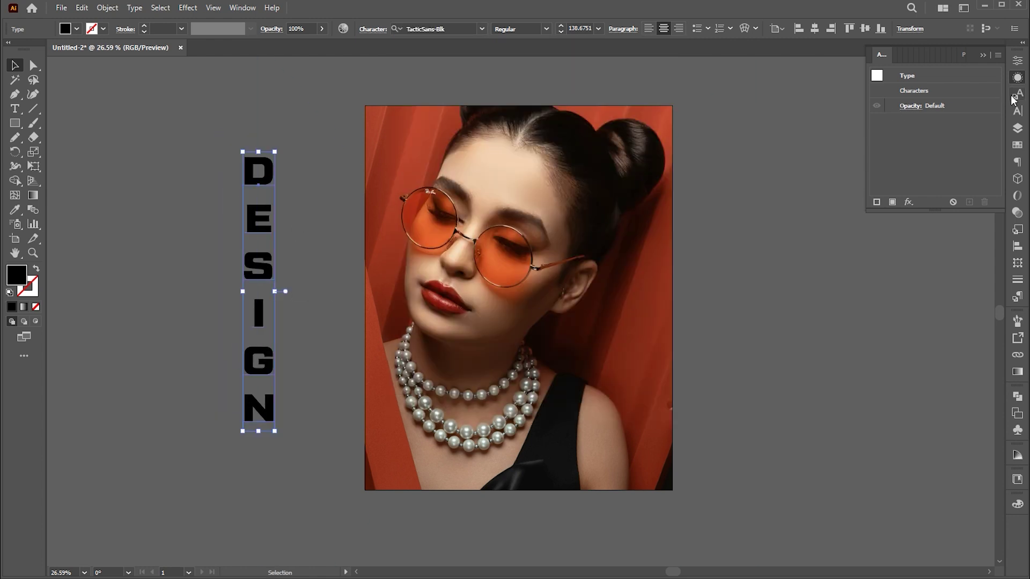
# Tighten the line spacing of the DESIGN text to 106 pt leading
pyautogui.click(1017, 111)
pyautogui.click(975, 108)
pyautogui.scroll(-5, 968, 108)
pyautogui.scroll(-4, 968, 107)
pyautogui.click(811, 210)
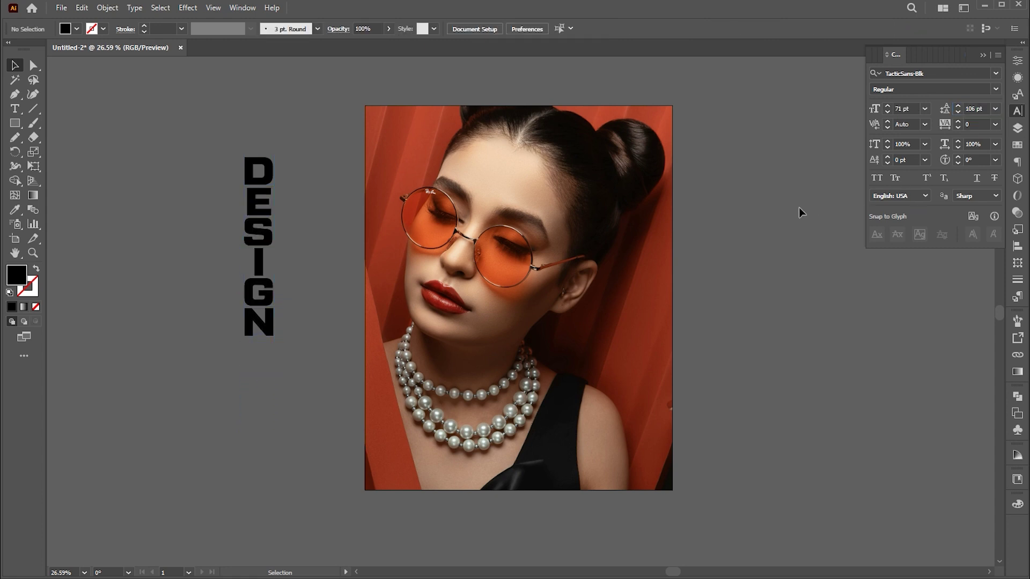
# Move the DESIGN text onto the right part of the photo and fill it with white (ffffff)
pyautogui.moveTo(255, 251); pyautogui.dragTo(594, 291)
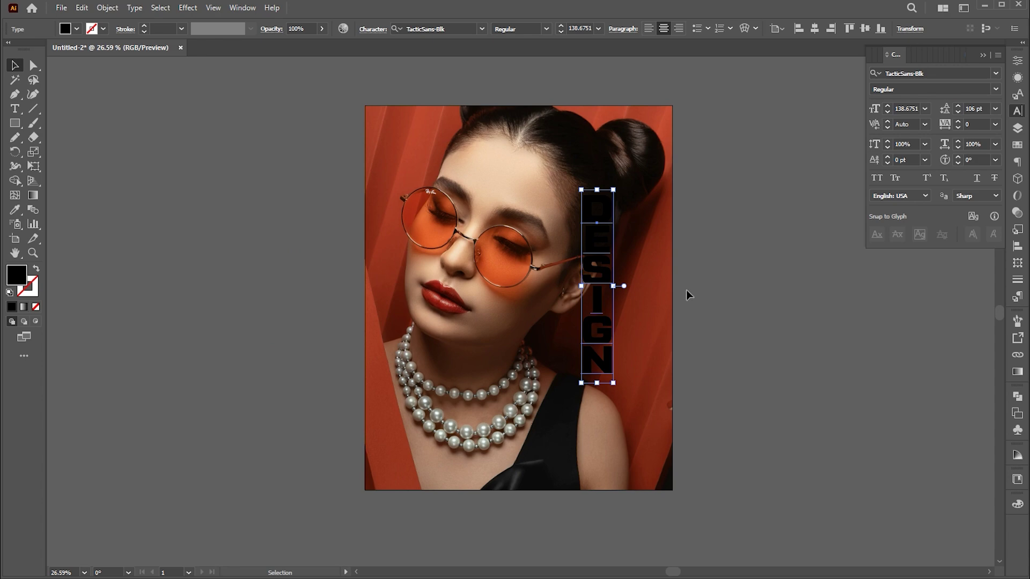
pyautogui.scroll(1, 686, 281)
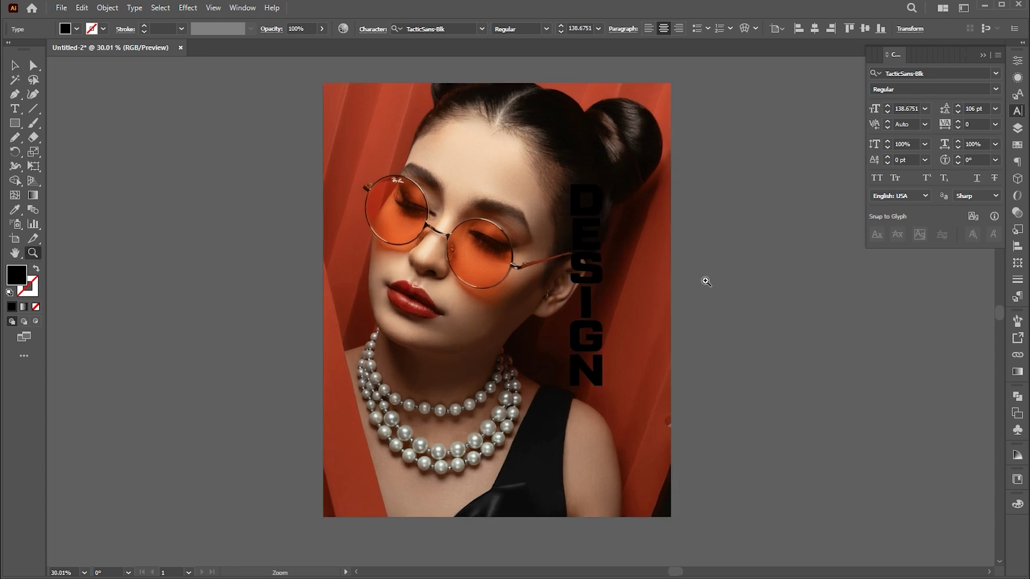
pyautogui.doubleClick(16, 276)
pyautogui.write('ffffff')
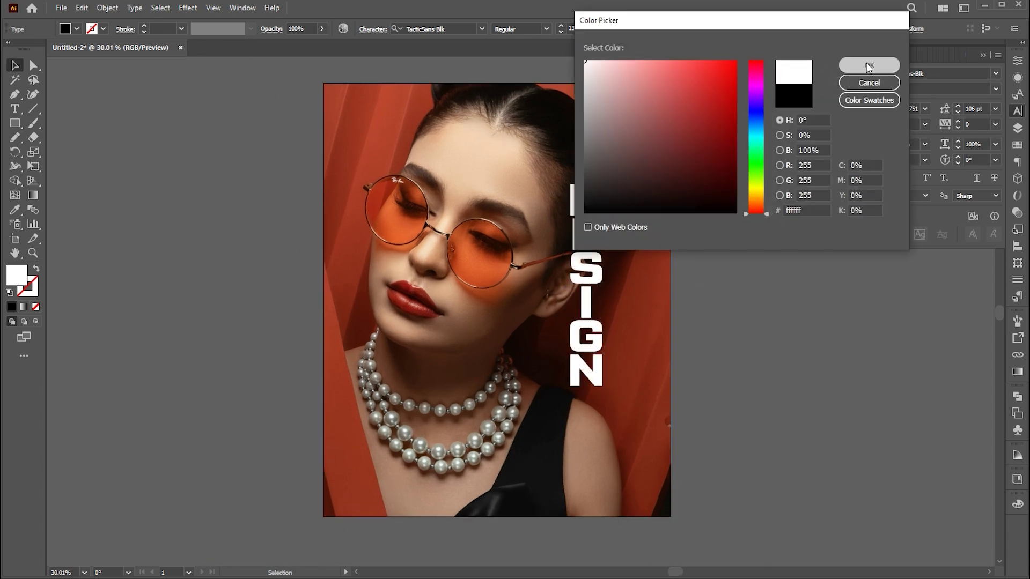
pyautogui.click(869, 64)
# Scale the DESIGN text to about 251 pt so it spans most of the poster's height, and position it beside the face
pyautogui.moveTo(601, 182); pyautogui.dragTo(626, 96)
pyautogui.moveTo(602, 154); pyautogui.dragTo(606, 152)
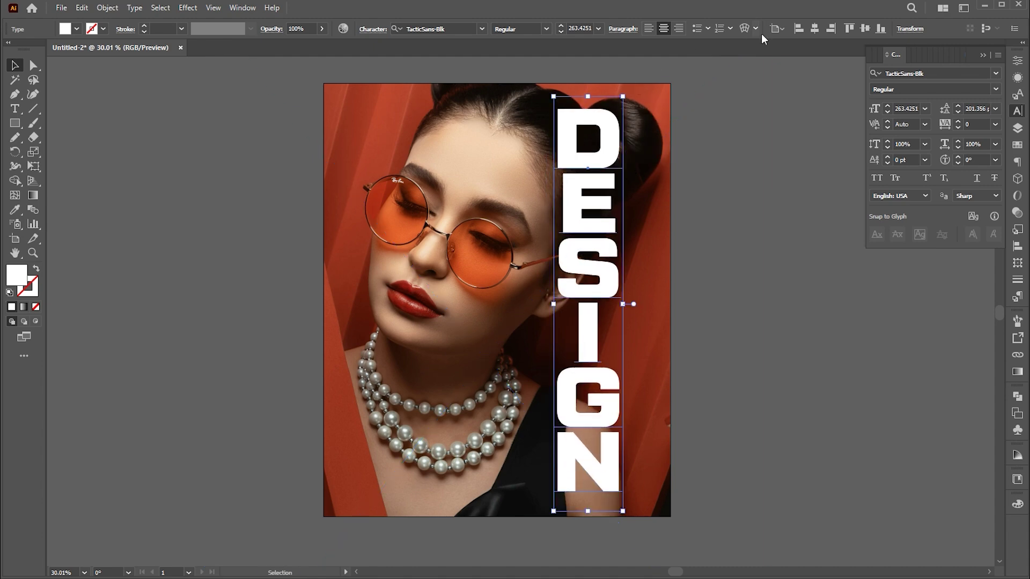
pyautogui.moveTo(627, 96)
pyautogui.mouseDown()
pyautogui.moveTo(638, 99)
pyautogui.moveTo(625, 105)
pyautogui.mouseUp()
pyautogui.click(745, 236)
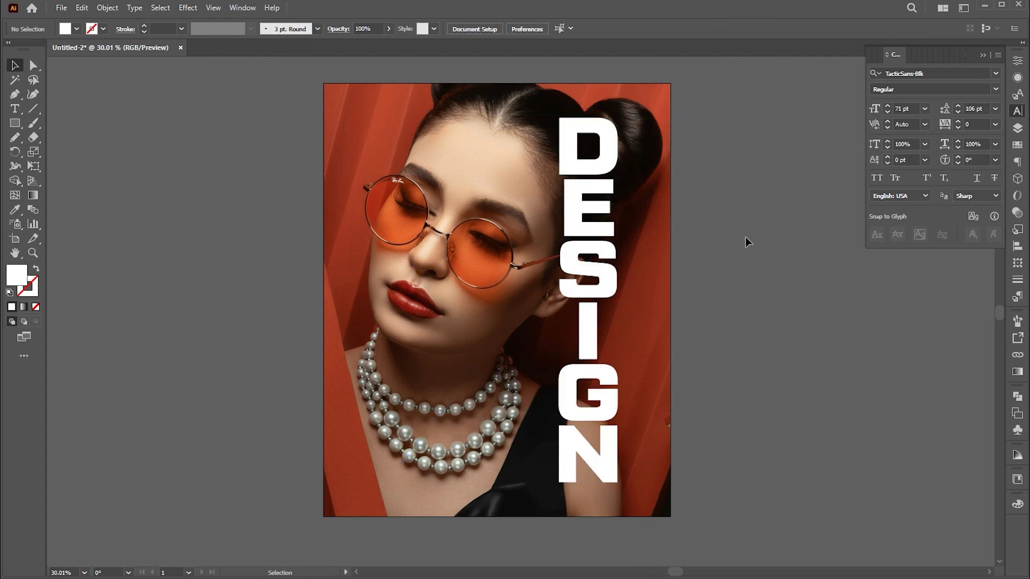
# Move the two right corner points of the photo's clipping mask inward so its edge runs vertically through the lettering
pyautogui.click(642, 225)
pyautogui.click(33, 66)
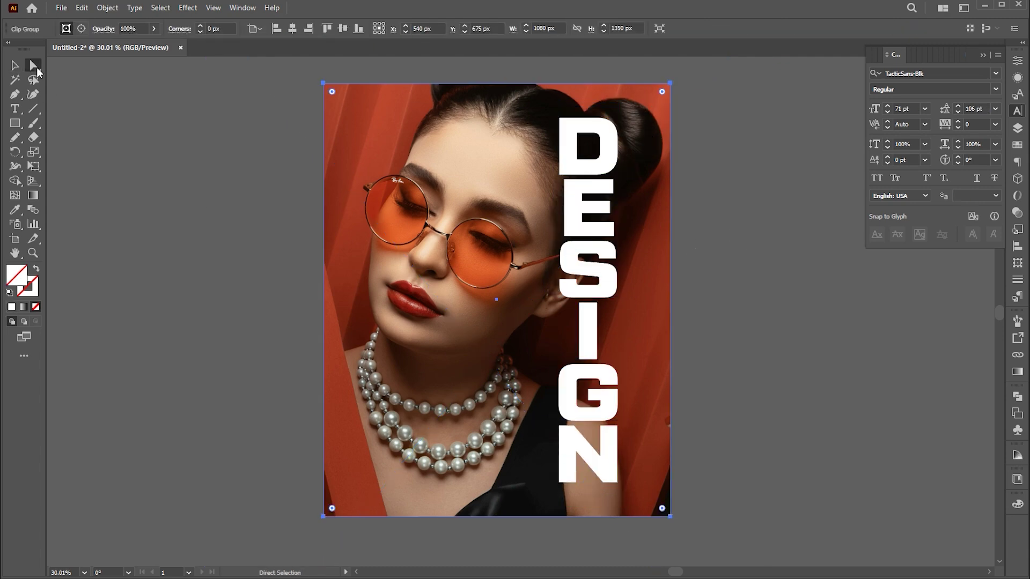
pyautogui.click(670, 84)
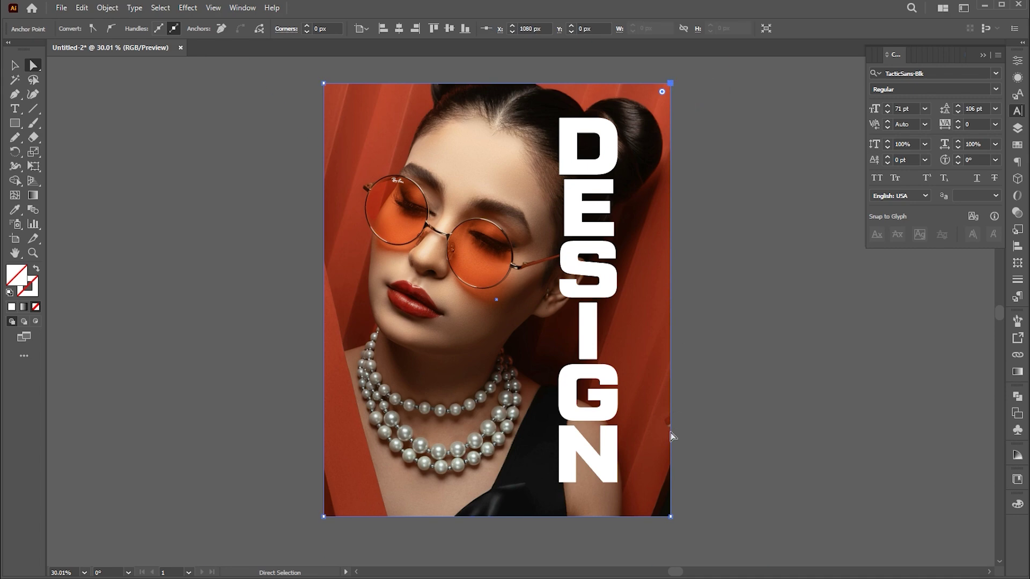
pyautogui.keyDown('shift'); pyautogui.click(671, 516); pyautogui.keyUp('shift')
pyautogui.moveTo(670, 516); pyautogui.dragTo(576, 515)
pyautogui.click(773, 347)
pyautogui.press('v')
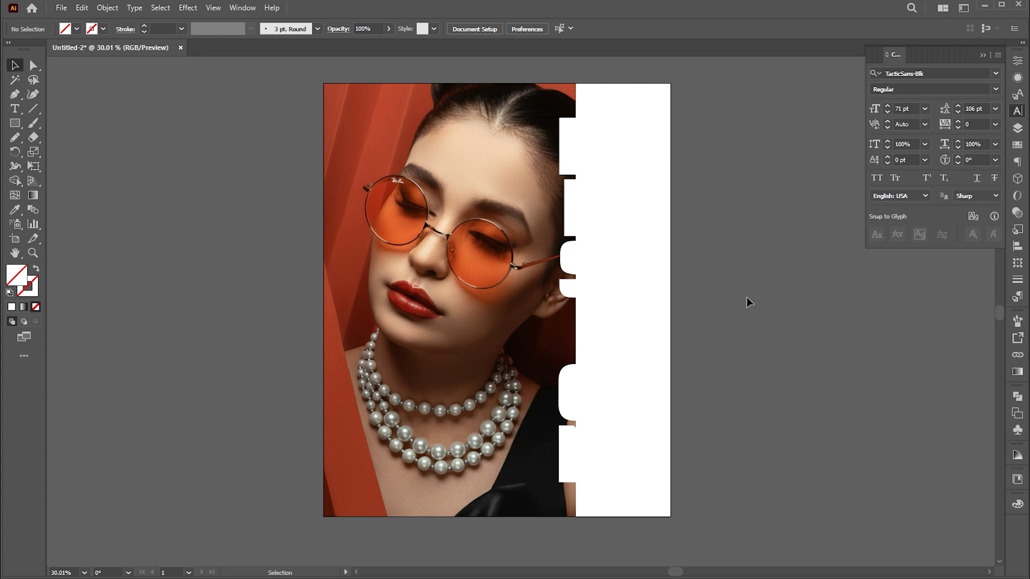
# Convert the DESIGN text to outlines
pyautogui.click(584, 158)
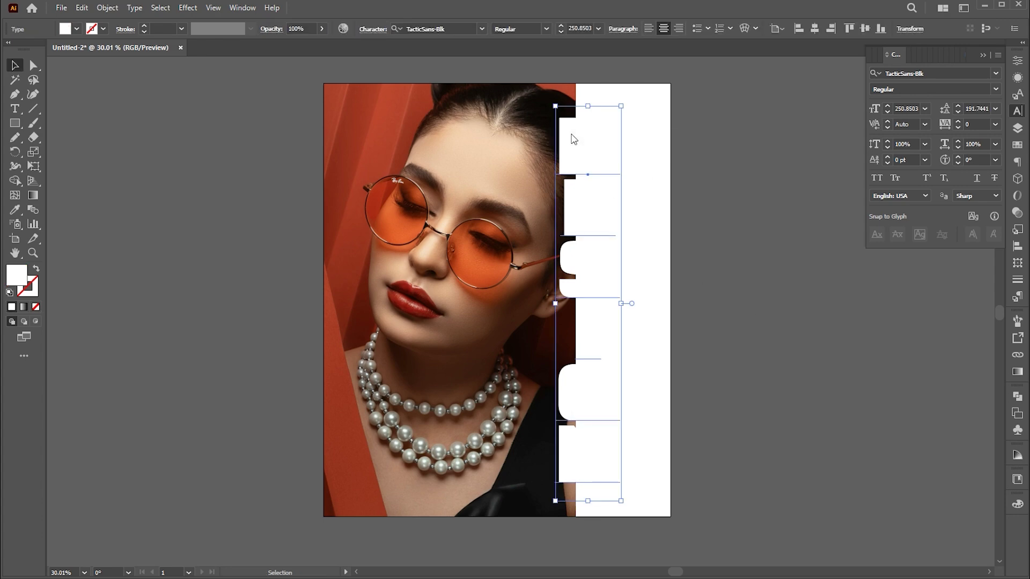
pyautogui.rightClick(572, 135)
pyautogui.click(636, 290)
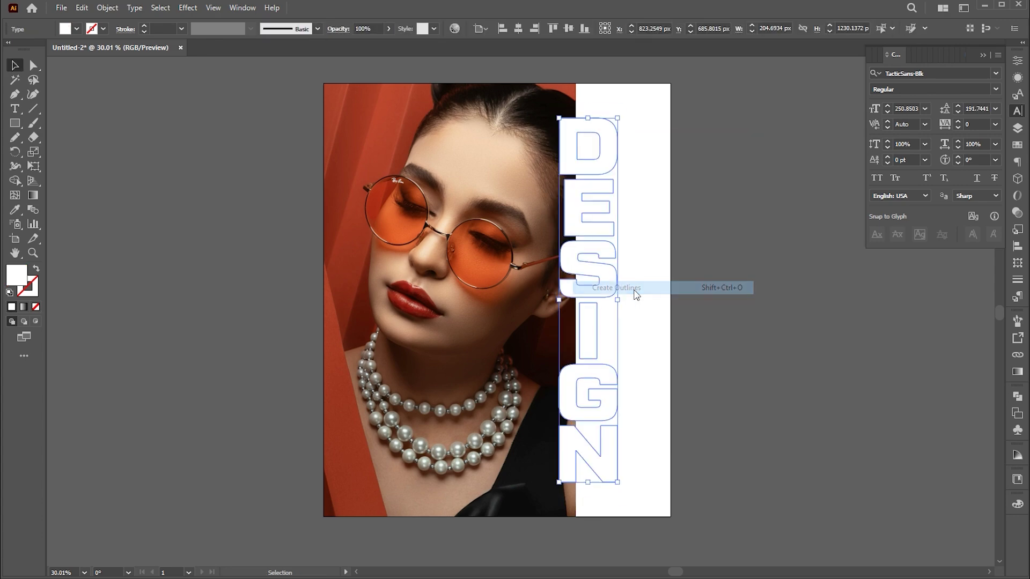
pyautogui.click(696, 264)
# Copy the photo from inside the clipping mask and paste the unmasked copy in front at the same position
pyautogui.click(34, 65)
pyautogui.click(407, 148)
pyautogui.click(81, 8)
pyautogui.click(96, 64)
pyautogui.press('v')
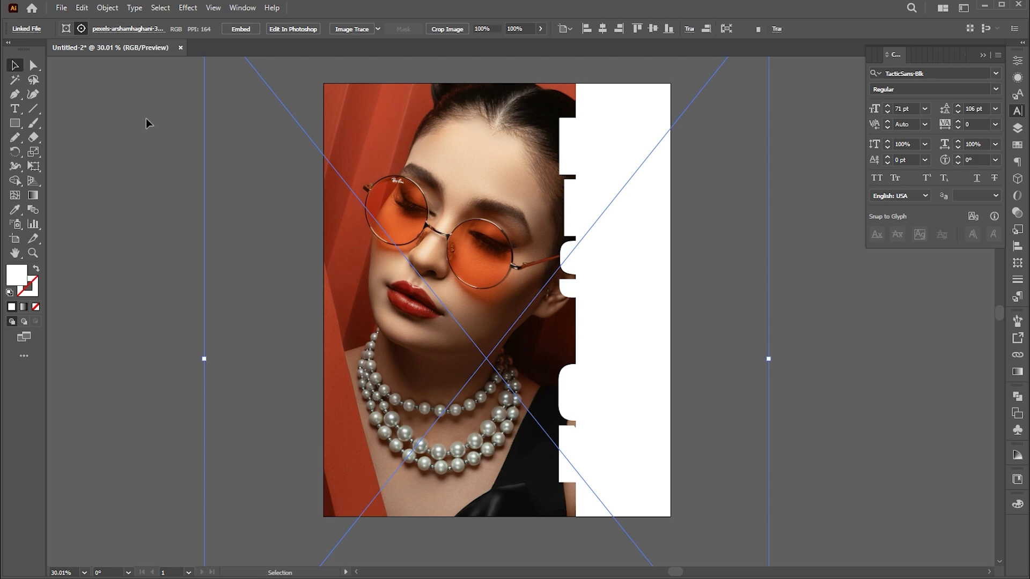
pyautogui.click(148, 124)
pyautogui.click(81, 8)
pyautogui.click(155, 92)
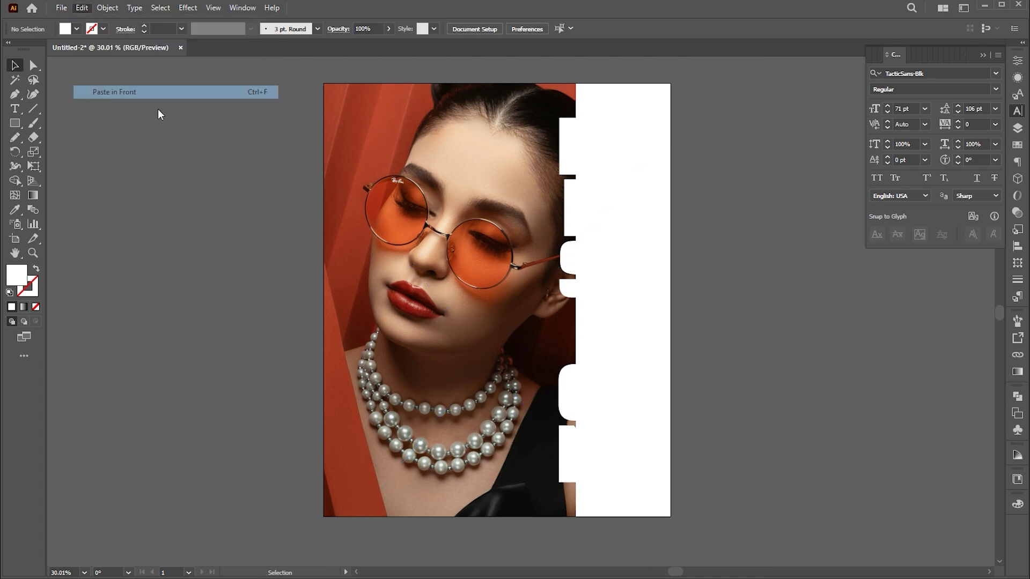
# Send the unmasked photo copy backward behind the DESIGN lettering, and copy the lettering
pyautogui.rightClick(586, 124)
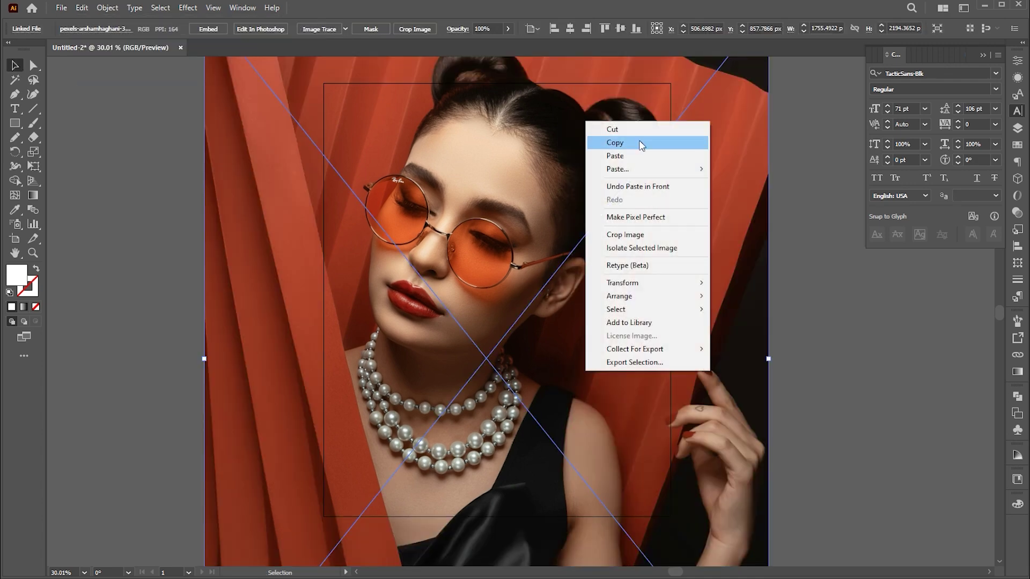
pyautogui.moveTo(700, 297)
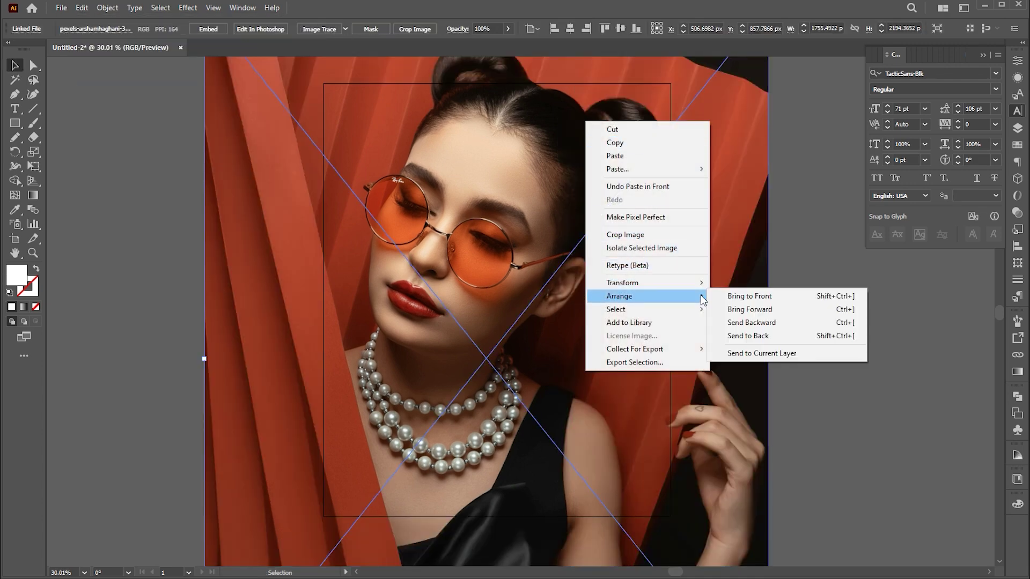
pyautogui.click(736, 322)
pyautogui.click(613, 164)
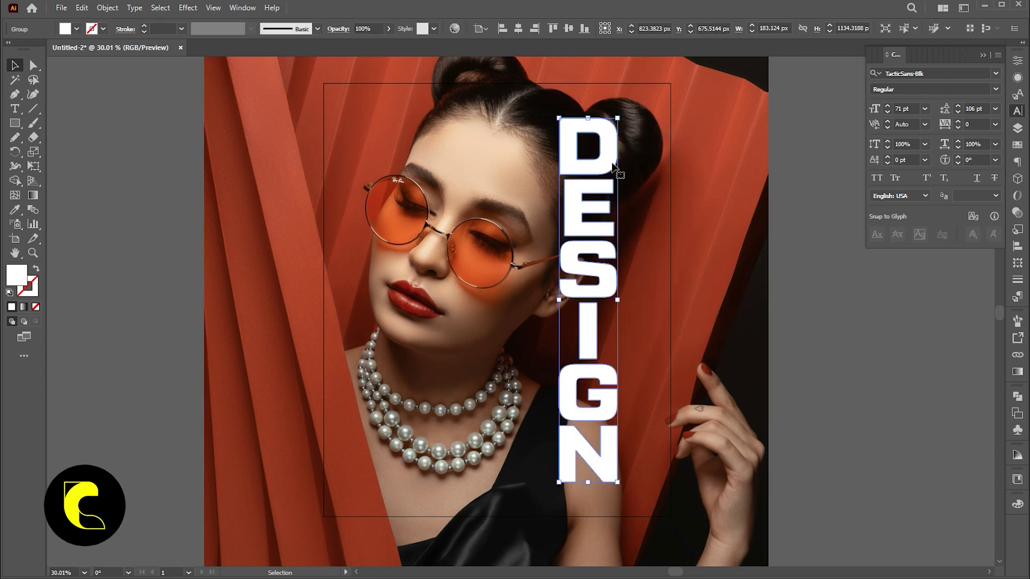
pyautogui.click(83, 12)
pyautogui.click(104, 70)
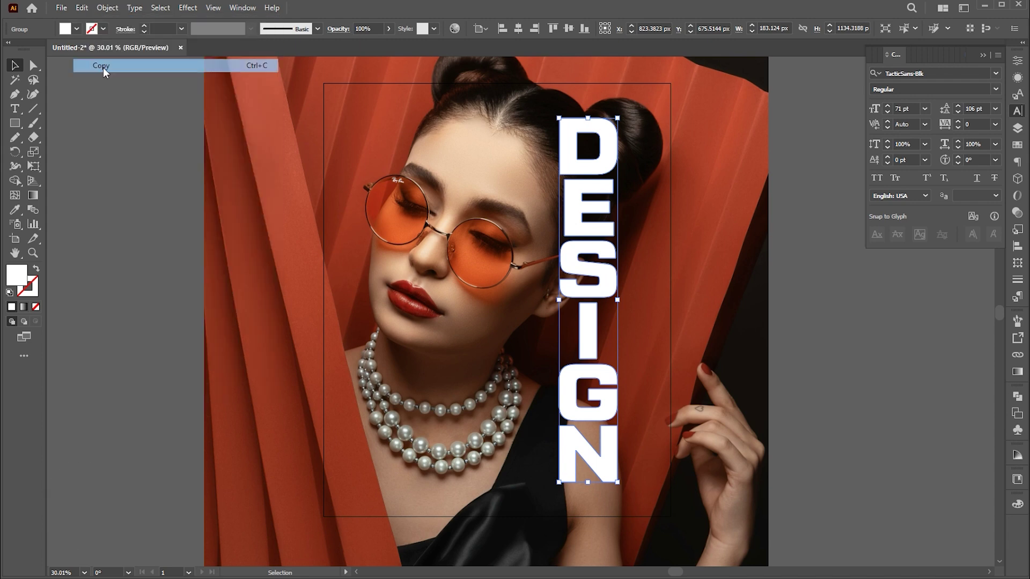
# Turn the DESIGN outlines into a compound path and use it as a clipping mask for the unmasked photo copy
pyautogui.click(107, 7)
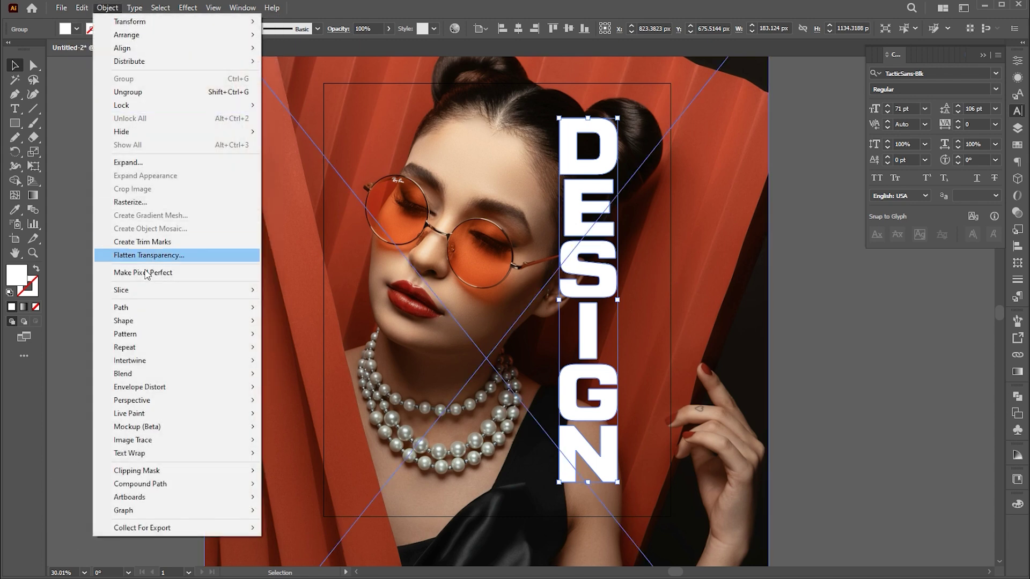
pyautogui.moveTo(161, 485)
pyautogui.click(321, 486)
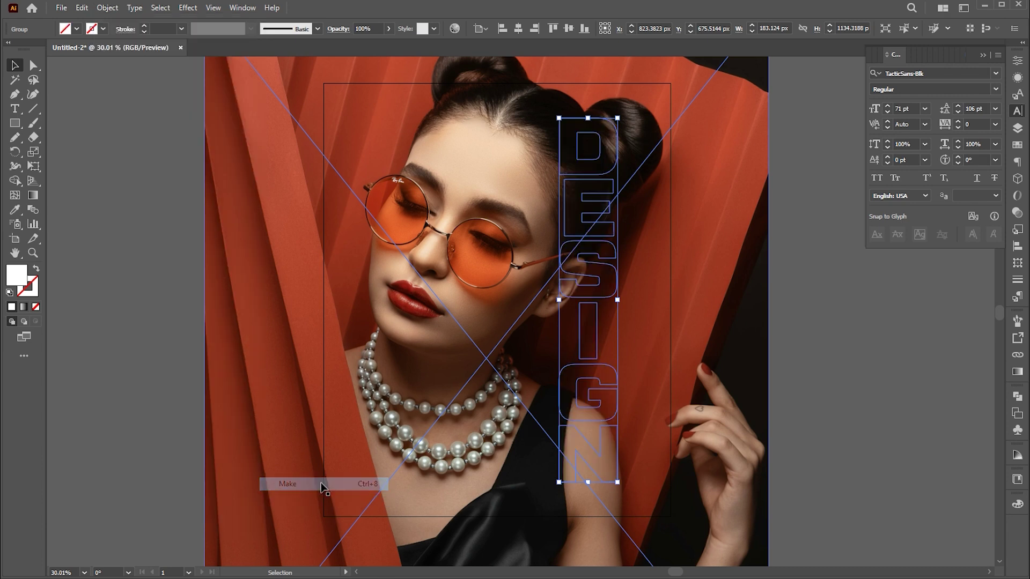
pyautogui.keyDown('shift'); pyautogui.click(713, 177); pyautogui.keyUp('shift')
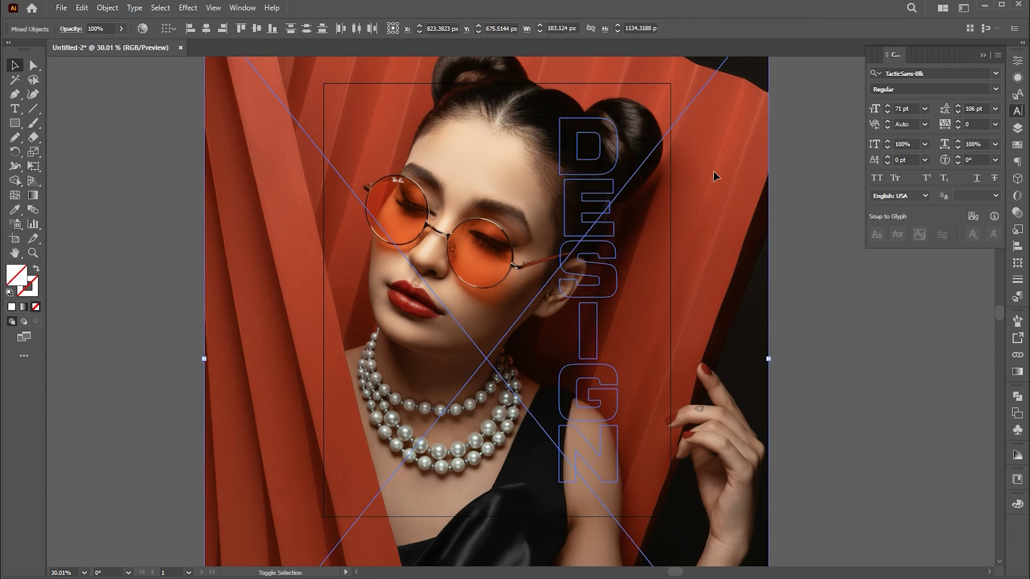
pyautogui.click(107, 8)
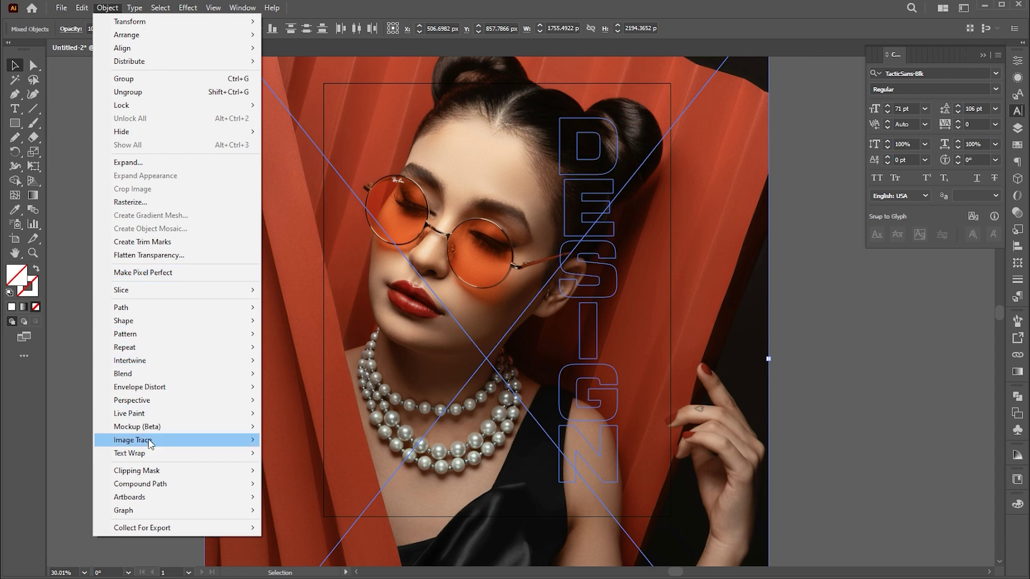
pyautogui.moveTo(177, 472)
pyautogui.click(288, 471)
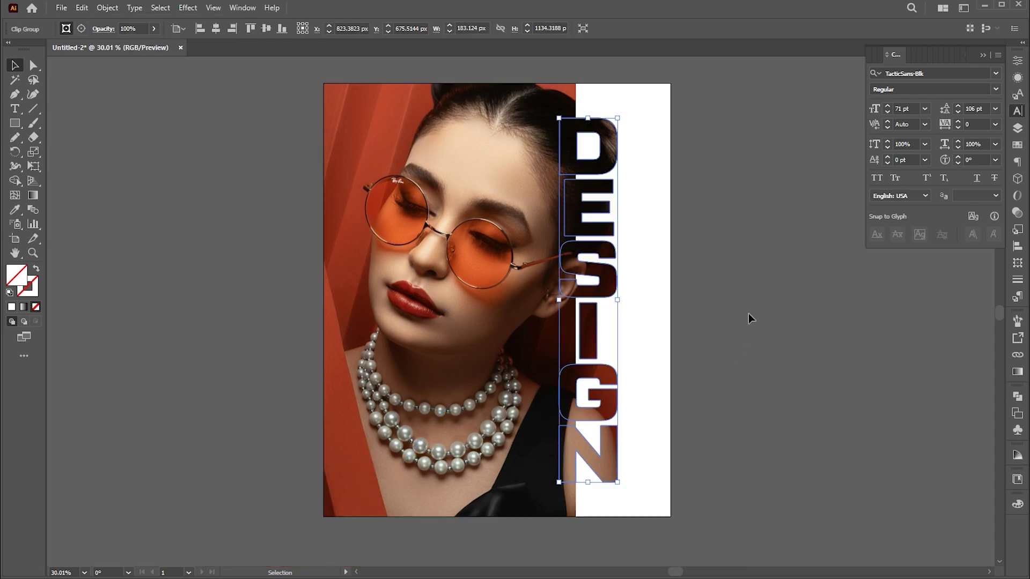
pyautogui.click(693, 250)
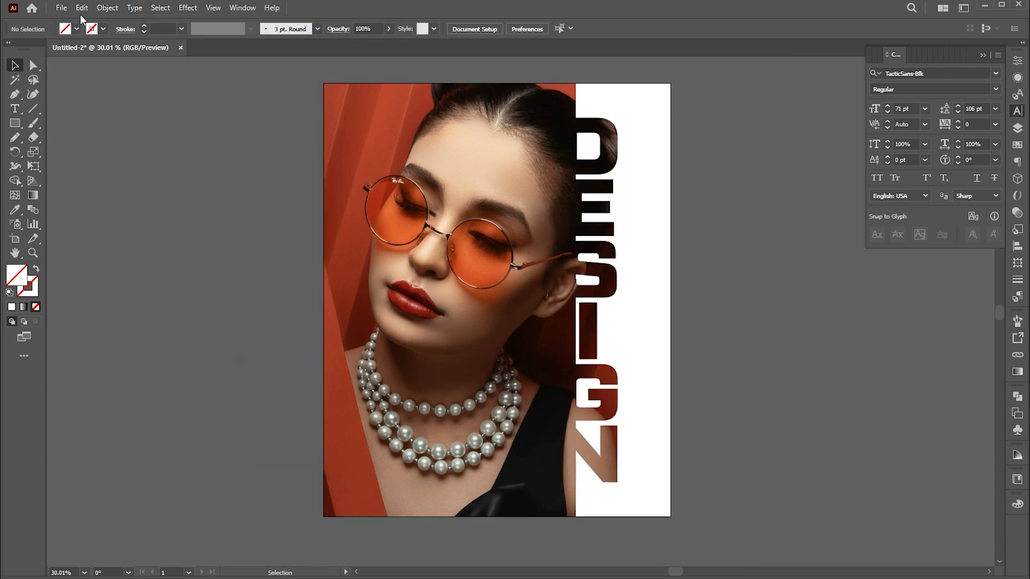
# Paste the copied DESIGN lettering in front at the same position and give it a white stroke
pyautogui.click(81, 8)
pyautogui.click(114, 92)
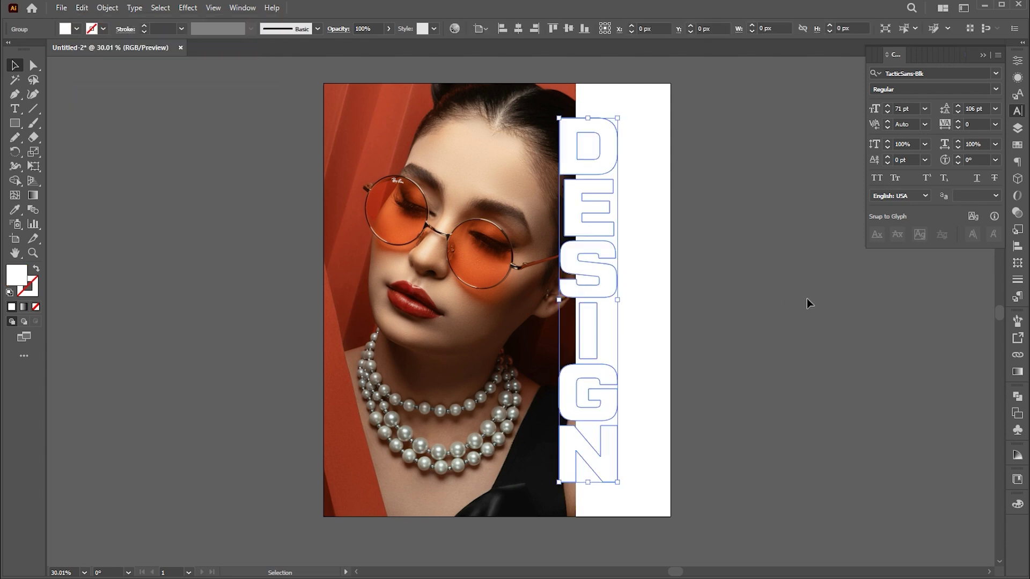
pyautogui.doubleClick(34, 292)
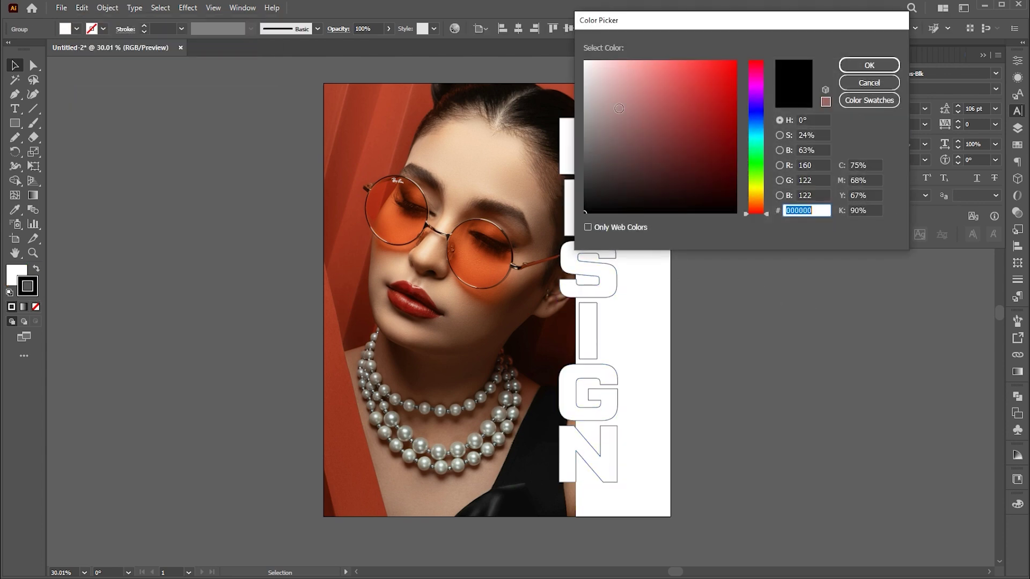
pyautogui.click(854, 64)
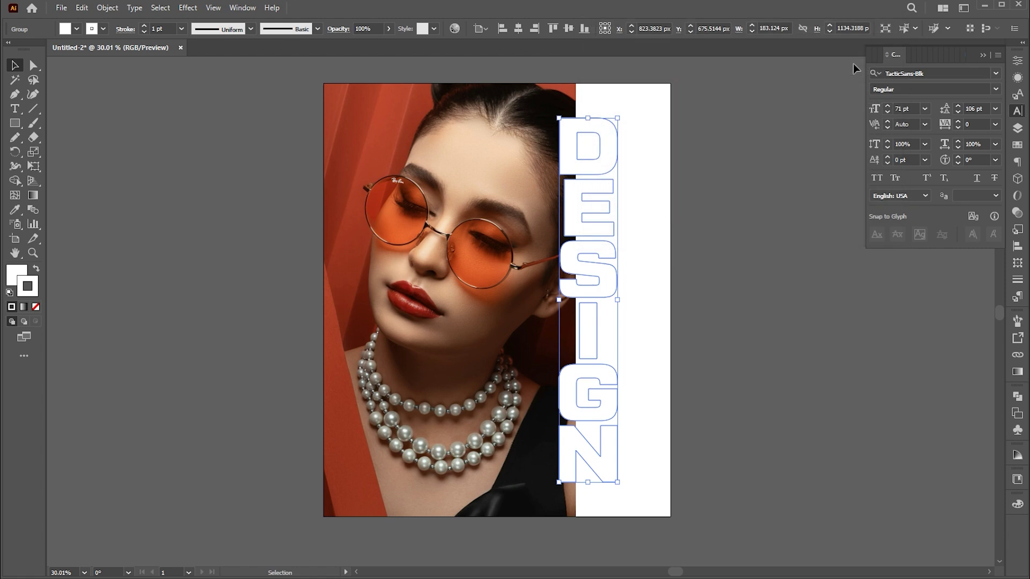
# Send the pasted lettering backward behind the photo-filled letters and set its stroke weight to 6 pt
pyautogui.rightClick(587, 129)
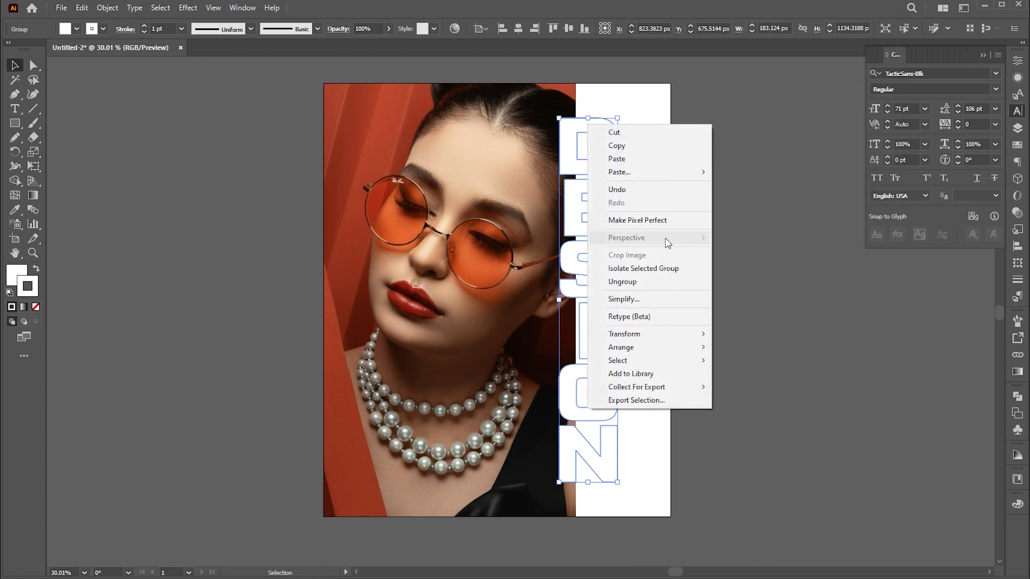
pyautogui.moveTo(671, 347)
pyautogui.click(750, 374)
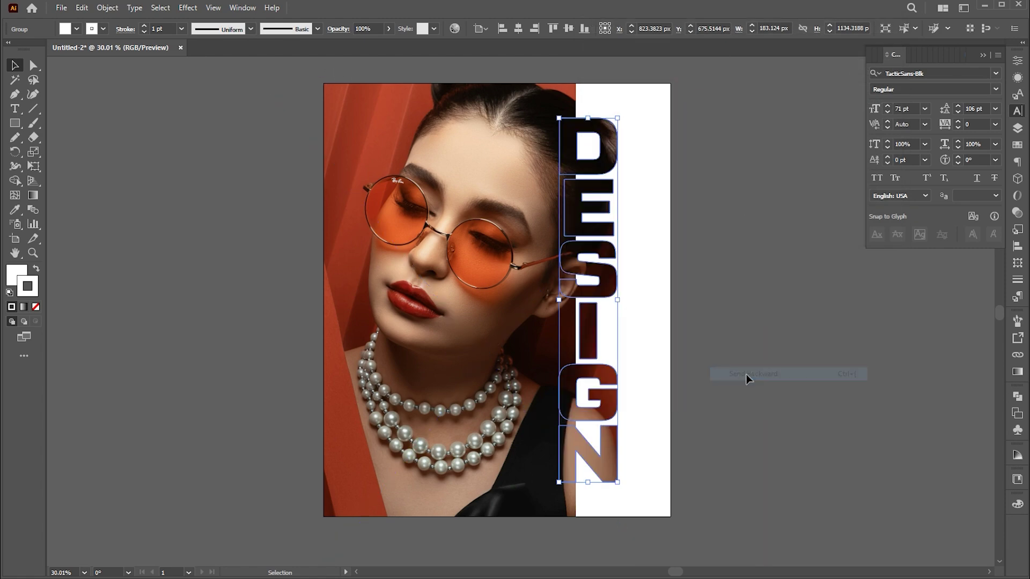
pyautogui.click(160, 28)
pyautogui.write('5')
pyautogui.press('Return')
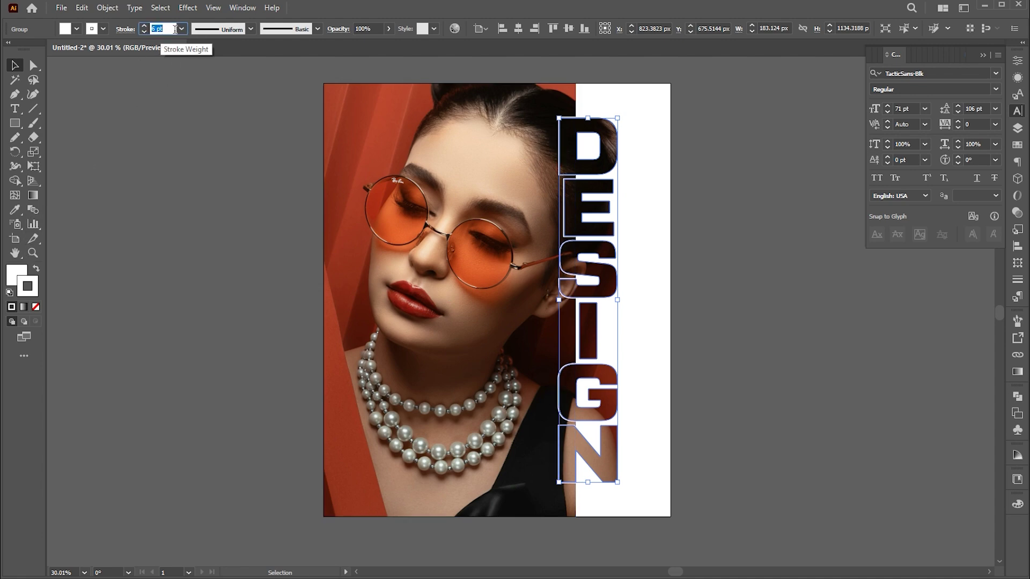
# Apply a Gaussian Blur with a radius of about 4.3 pixels to the white lettering behind the photo-filled letters
pyautogui.click(188, 8)
pyautogui.moveTo(202, 210)
pyautogui.click(354, 211)
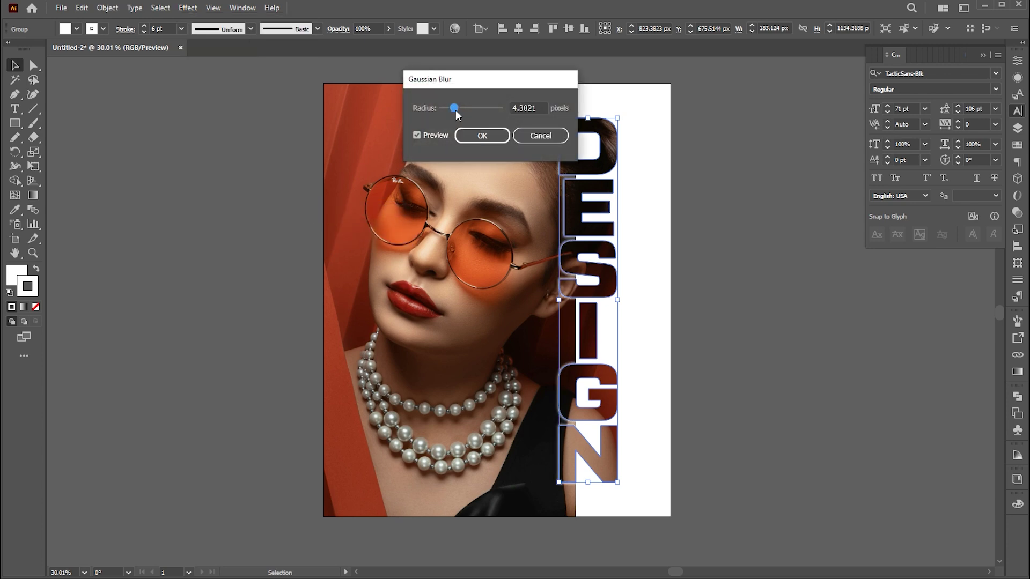
pyautogui.click(483, 136)
pyautogui.click(796, 233)
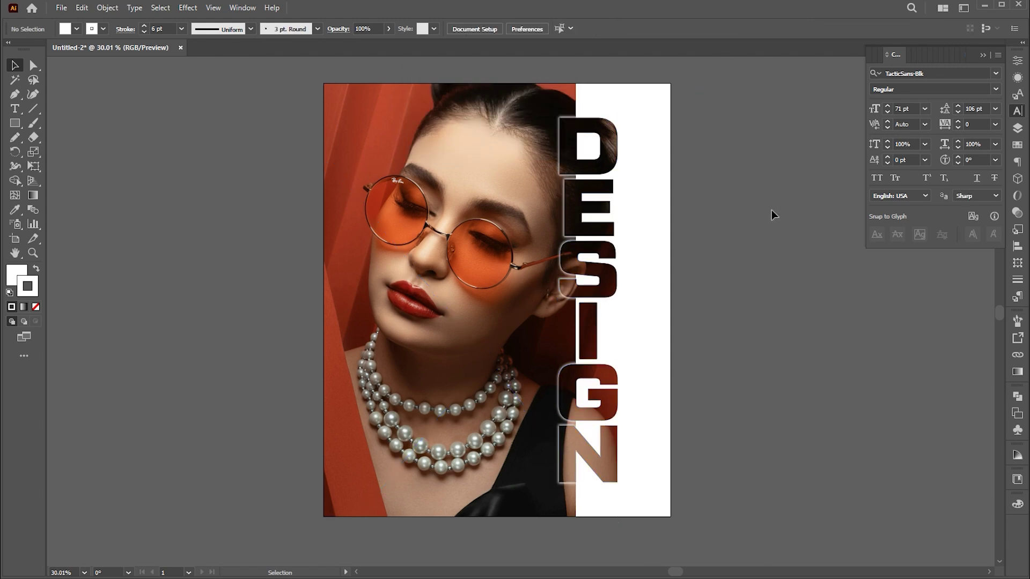
# Draw a rectangular frame about 1021 by 1303 px just inside the poster's edges, with a white stroke and no fill
pyautogui.click(15, 124)
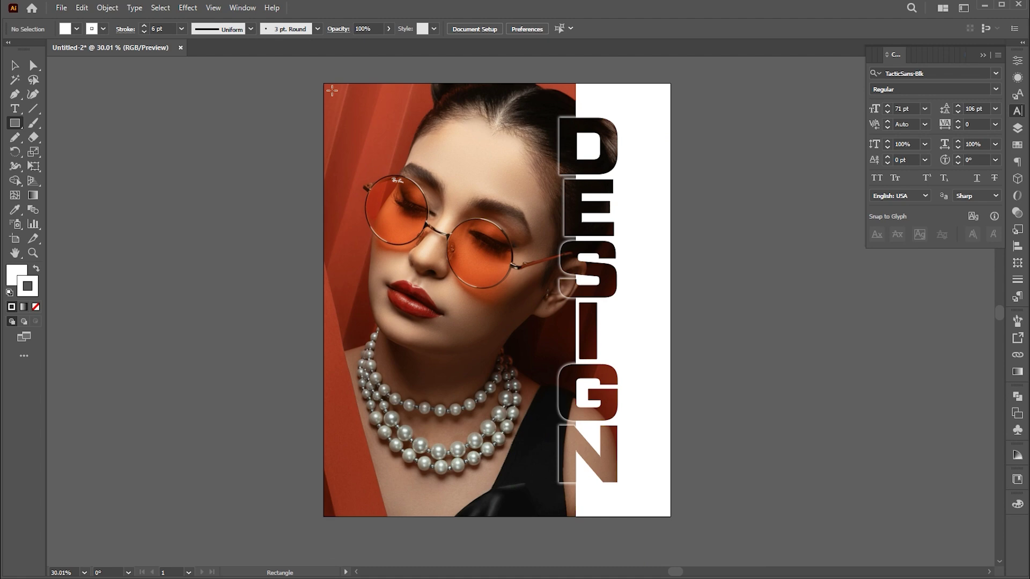
pyautogui.moveTo(332, 91); pyautogui.dragTo(660, 508)
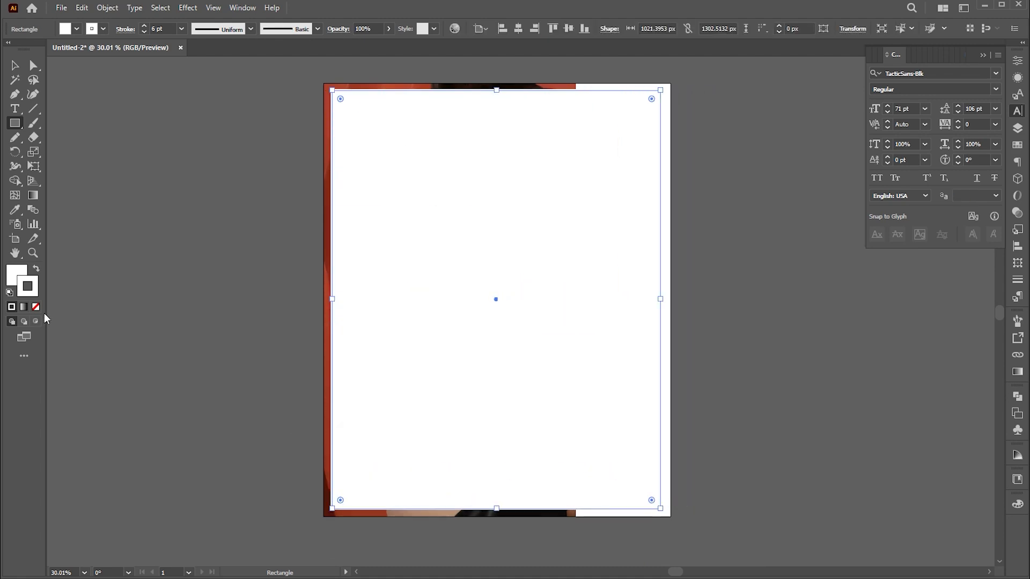
pyautogui.click(36, 307)
pyautogui.press('v')
# Set the frame's stroke weight to 1.5 pt
pyautogui.click(181, 29)
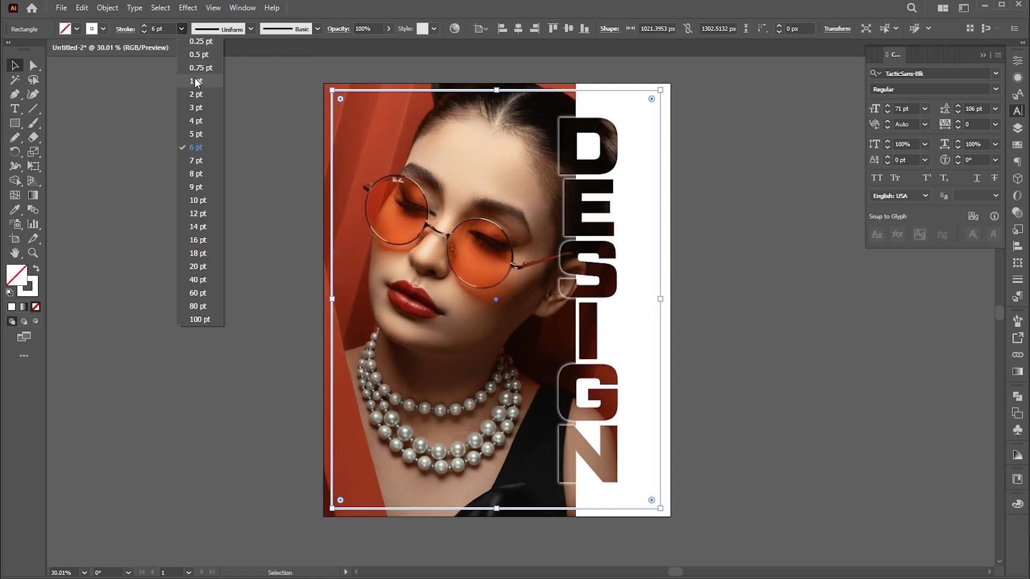
pyautogui.click(197, 82)
pyautogui.click(155, 31)
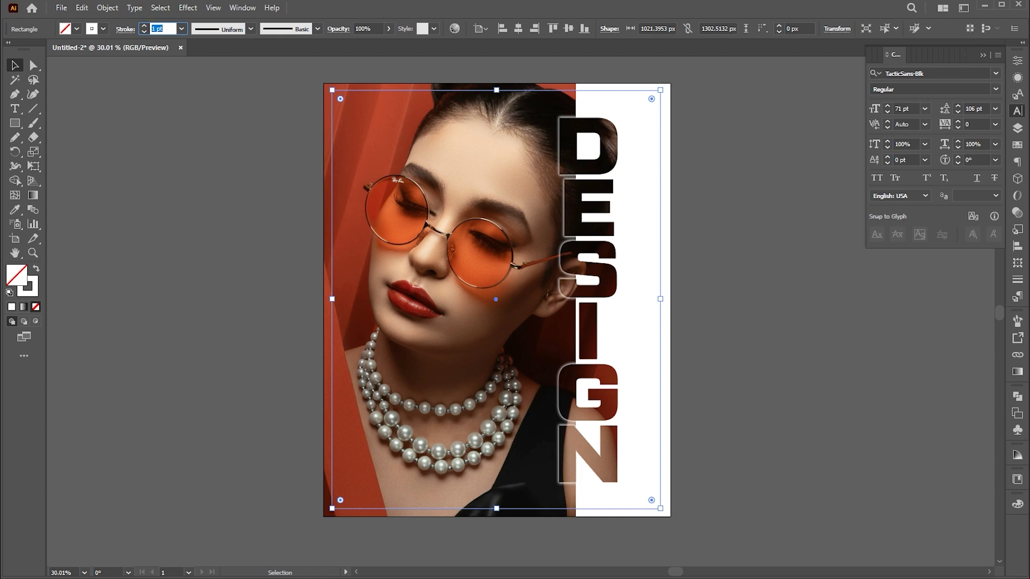
pyautogui.write('1.5')
pyautogui.press('Return')
pyautogui.click(772, 313)
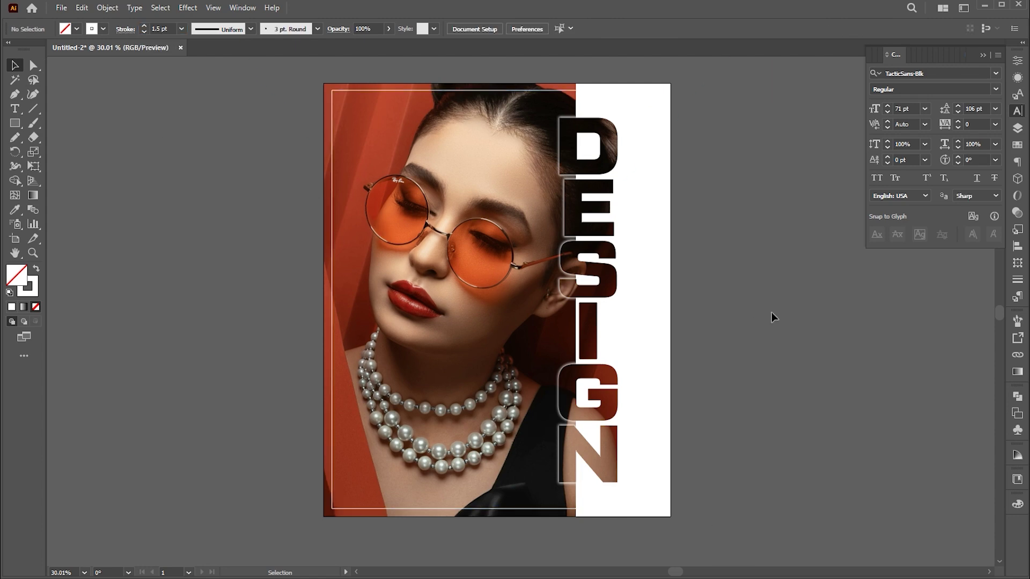
# Center the frame vertically on the artboard
pyautogui.click(515, 91)
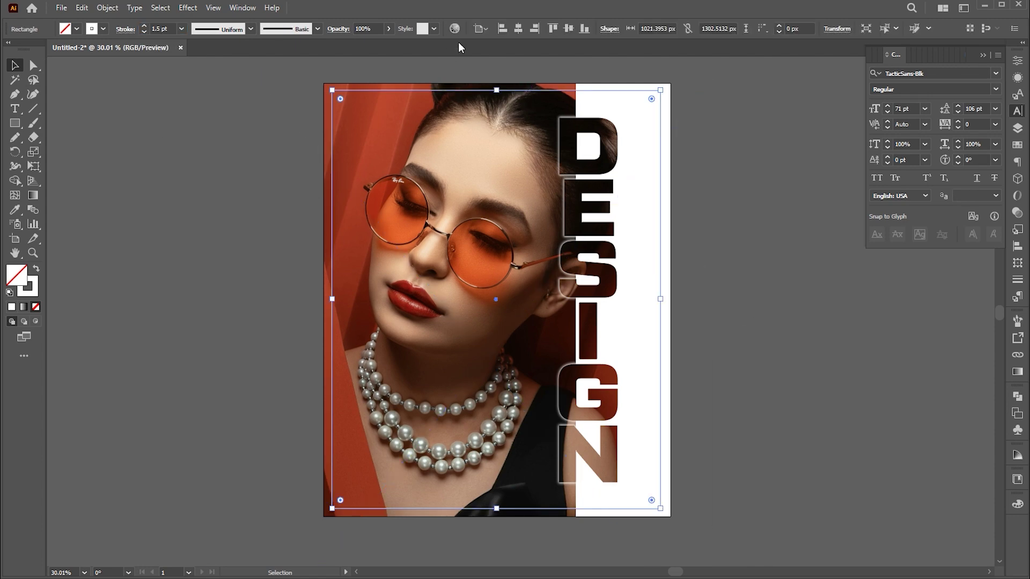
pyautogui.click(568, 29)
pyautogui.click(764, 282)
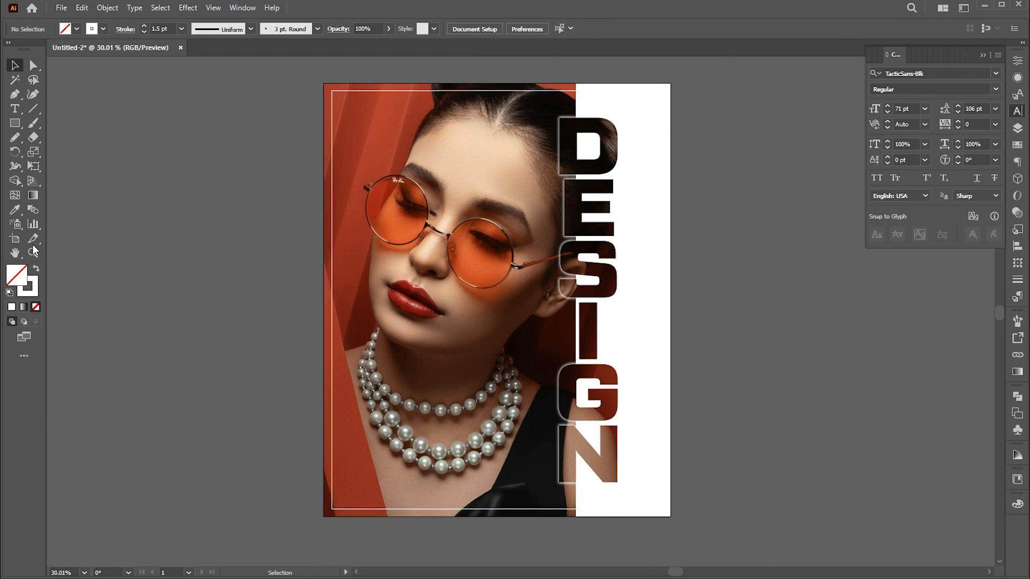
# Add the text POSTER on the empty canvas beside the poster and rotate it 90° counterclockwise
pyautogui.click(16, 112)
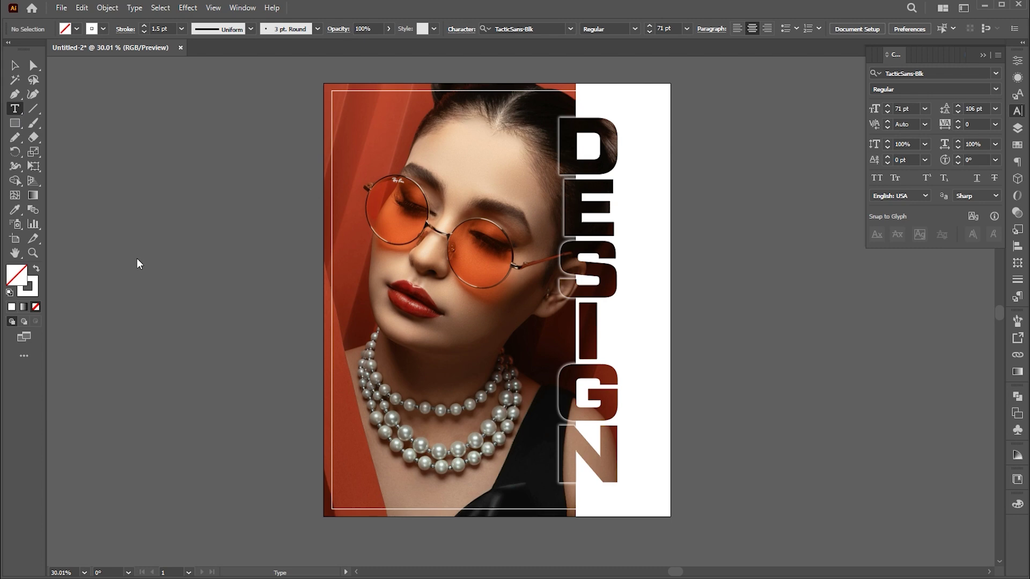
pyautogui.click(150, 236)
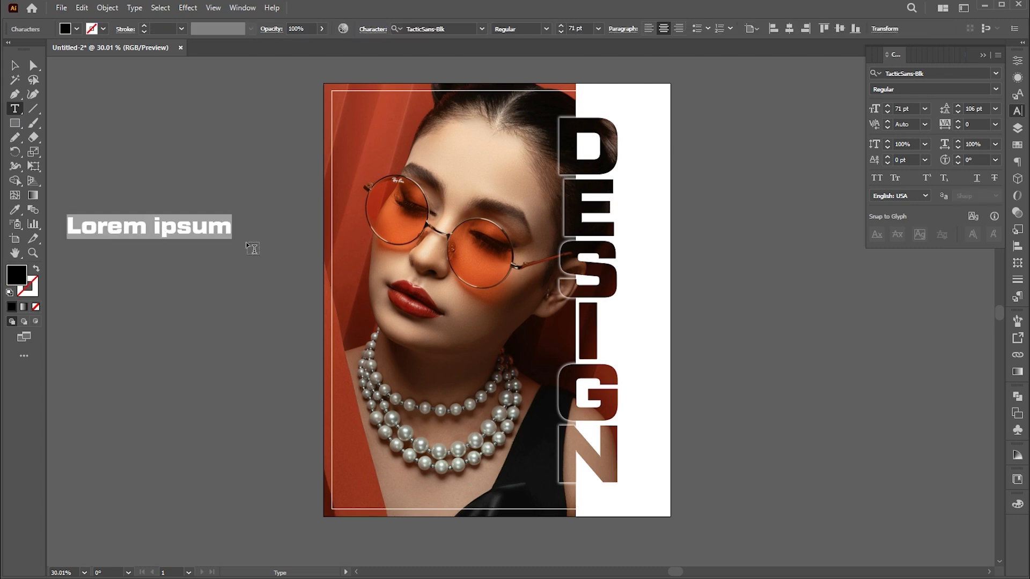
pyautogui.write('P')
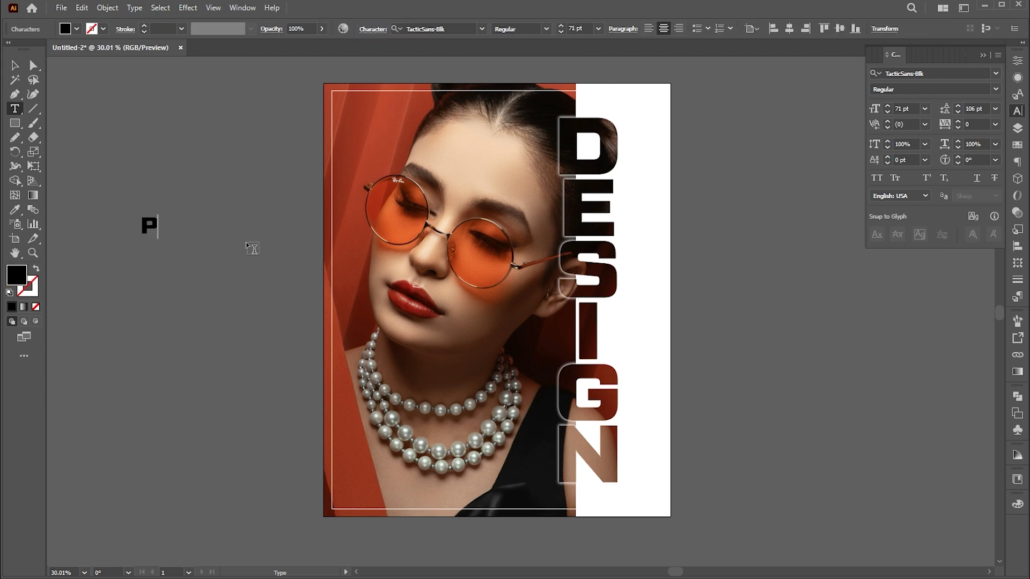
pyautogui.write('OSTER')
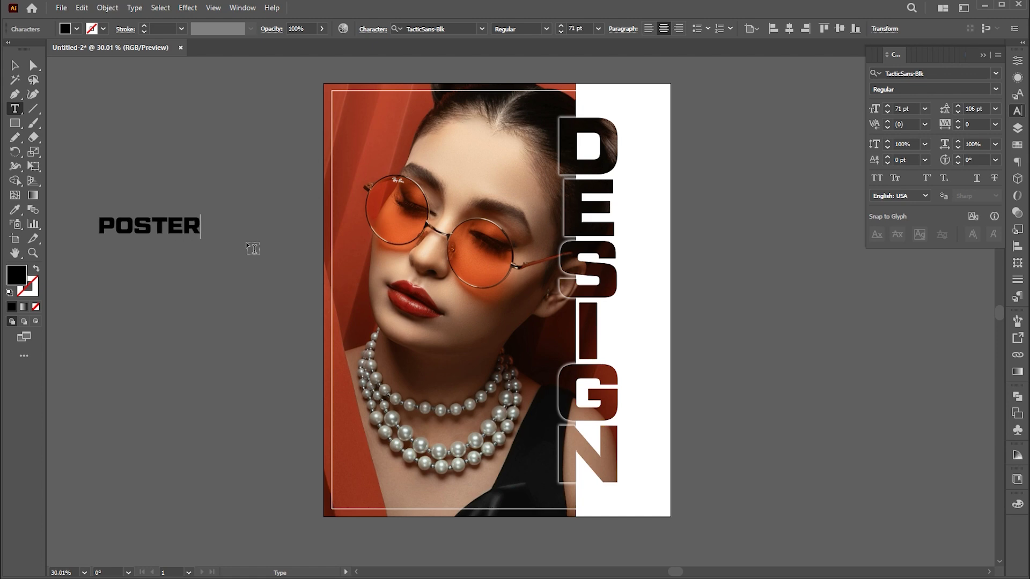
pyautogui.press('Escape')
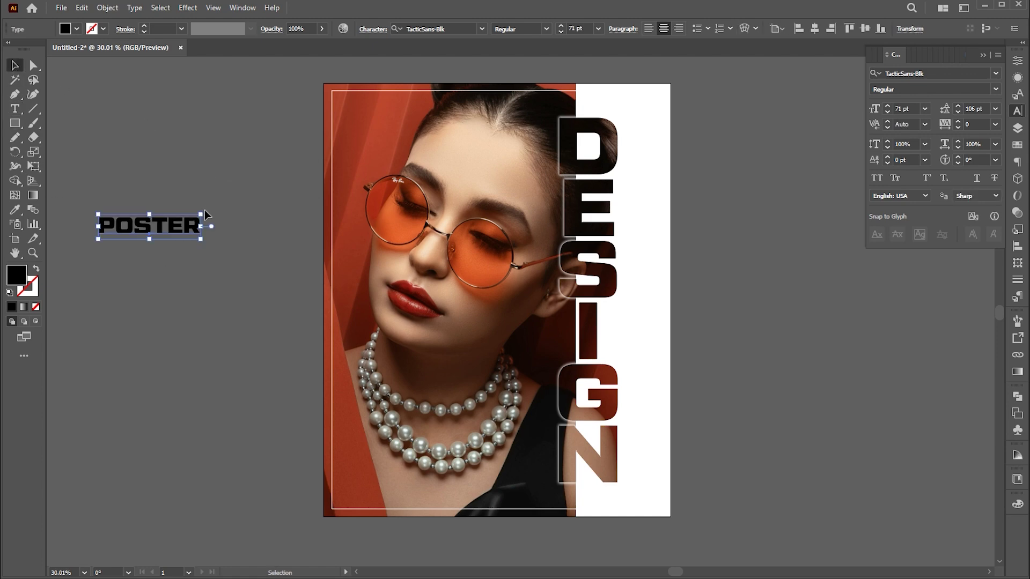
pyautogui.moveTo(204, 210); pyautogui.dragTo(150, 163)
# Duplicate the rotated POSTER text beside the original, offset upward, and change the copy's wording to DESIGN
pyautogui.moveTo(158, 240); pyautogui.dragTo(202, 253)
pyautogui.press('Return')
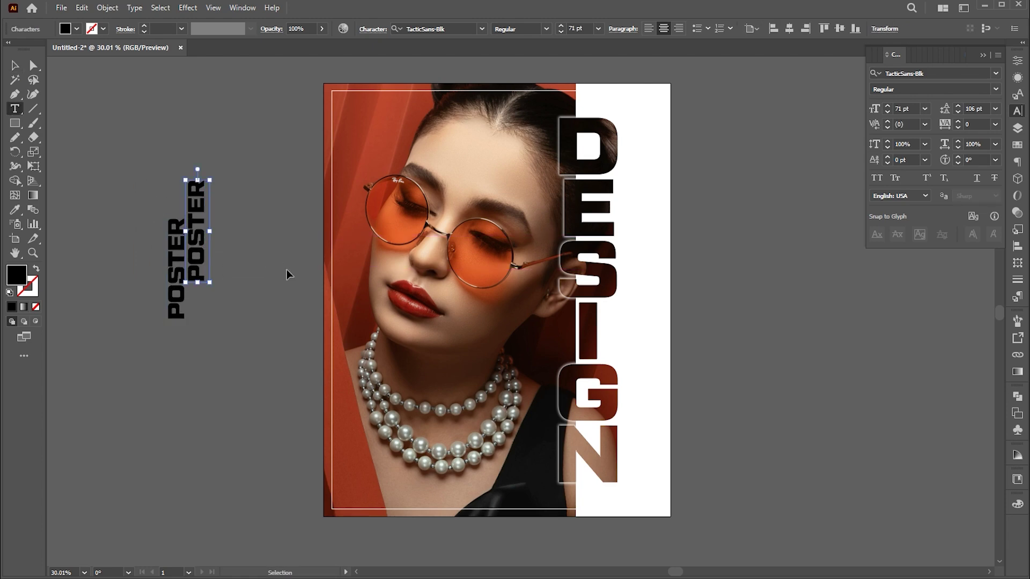
pyautogui.write('DESIGN')
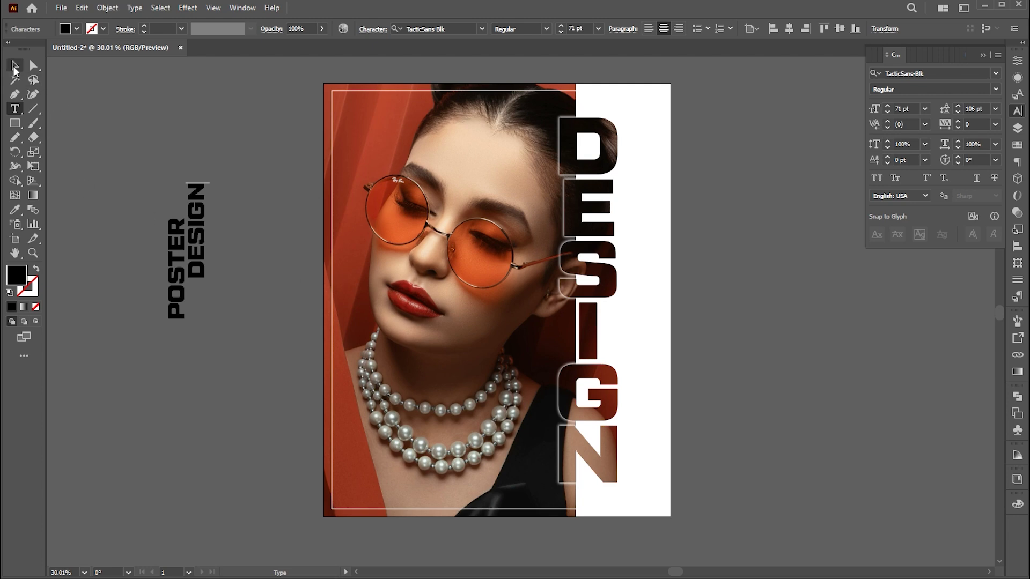
# Apply the frame's unfilled white outline style to both rotated texts and move them inside the frame's upper-left corner
pyautogui.click(14, 66)
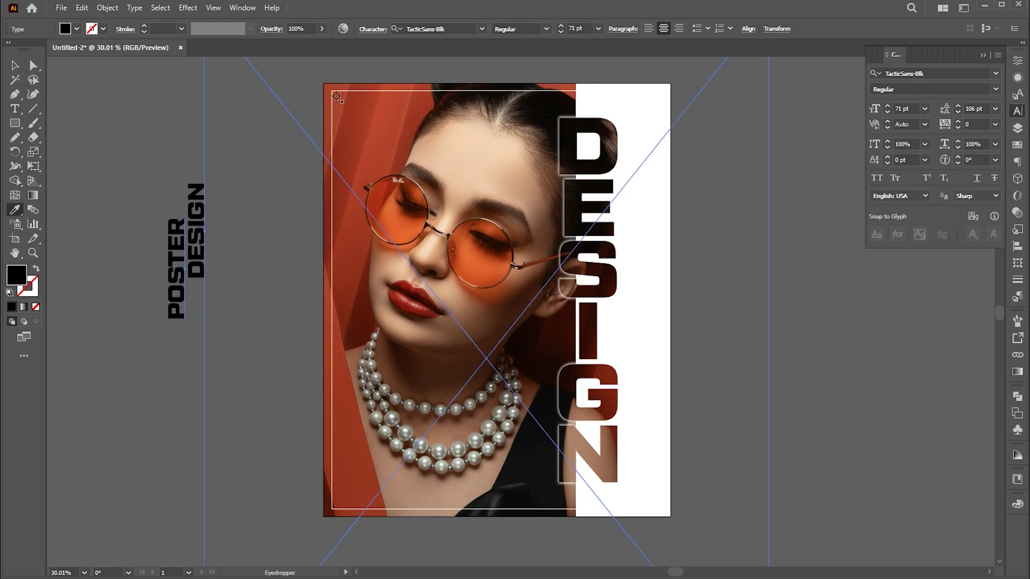
pyautogui.click(334, 93)
pyautogui.press('v')
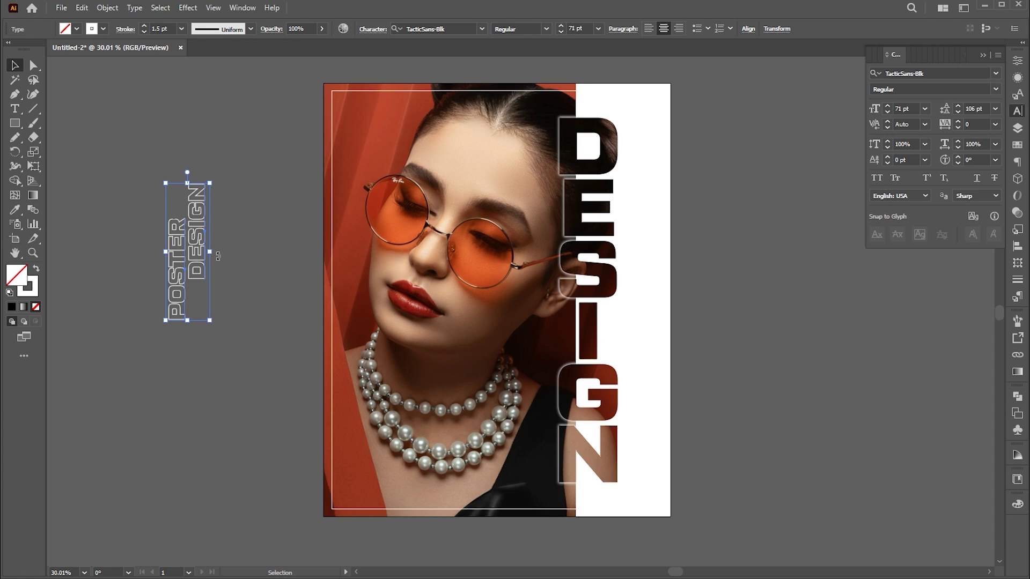
pyautogui.moveTo(206, 258); pyautogui.dragTo(368, 187)
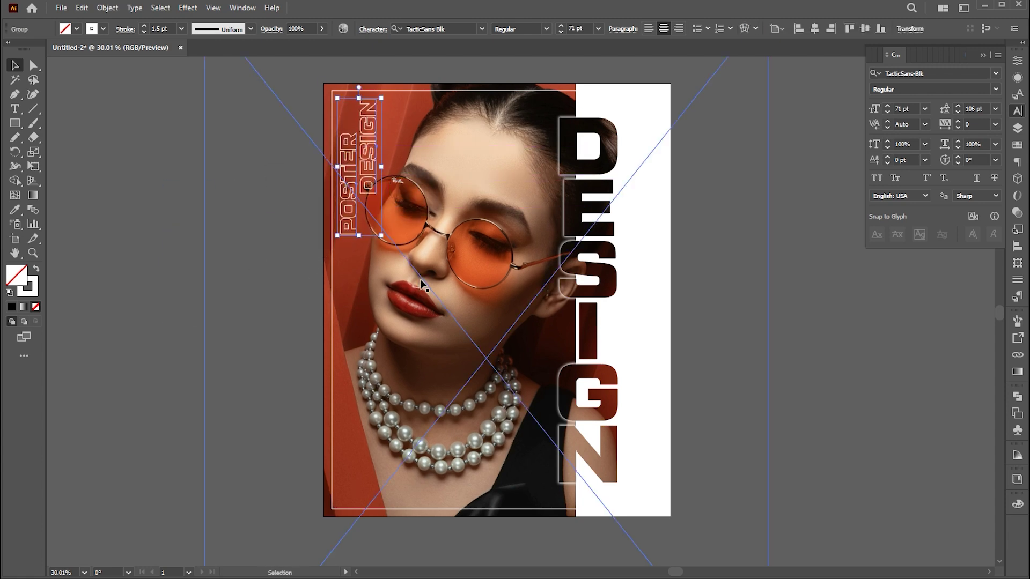
# Shift both linked photos, in the background and in the DESIGN lettering, downward together within their clipping masks
pyautogui.press('a')
pyautogui.click(539, 233)
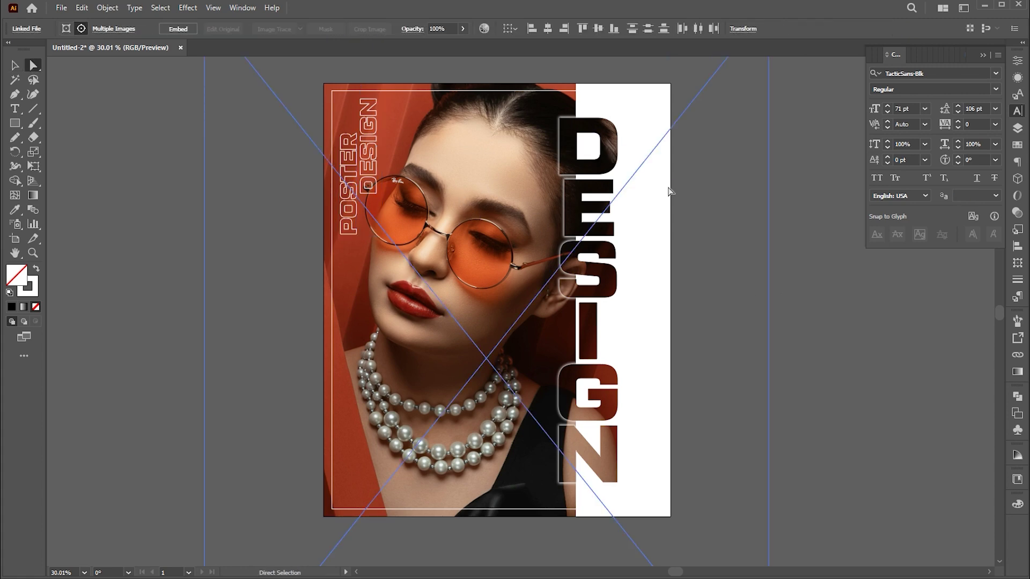
pyautogui.hotkey('shift', 'Down')
pyautogui.hotkey('shift', 'Down')
pyautogui.hotkey('shift', 'Down')
pyautogui.hotkey('shift', 'Down')
pyautogui.hotkey('shift', 'Down')
pyautogui.hotkey('shift', 'Down')
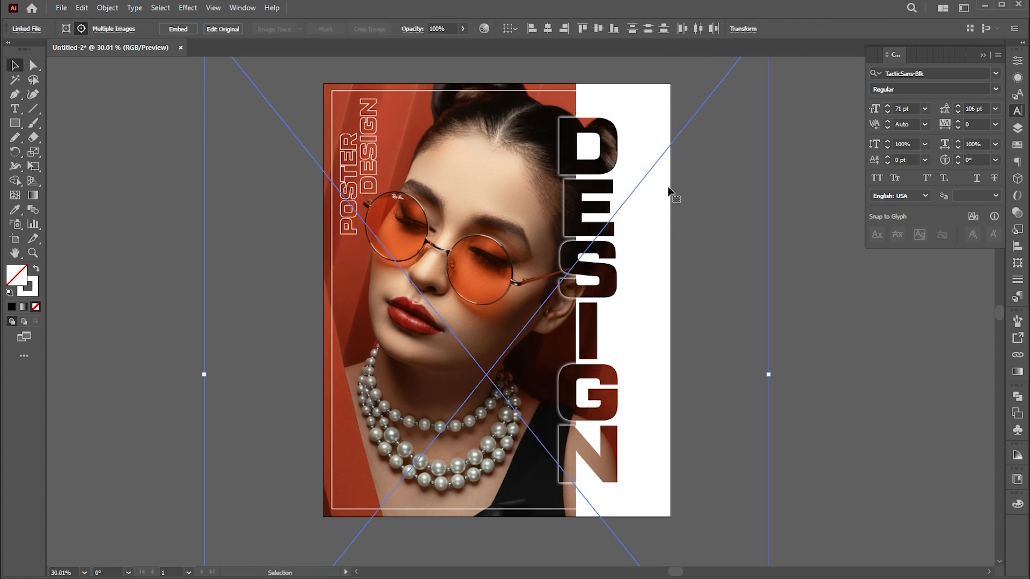
pyautogui.click(778, 277)
# Scale the outlined POSTER DESIGN text group down slightly, to a font size of about 64 pt
pyautogui.click(370, 187)
pyautogui.moveTo(336, 236); pyautogui.dragTo(341, 222)
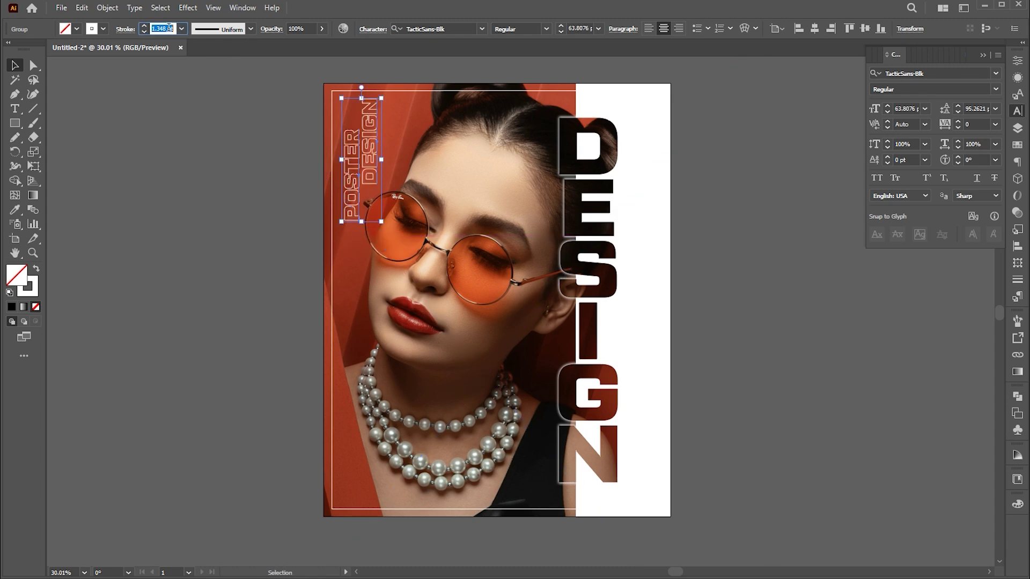
pyautogui.click(757, 281)
# Add the text Creative on the empty canvas beside the poster and set its font to Autograf PERSONAL USE ONLY
pyautogui.press('t')
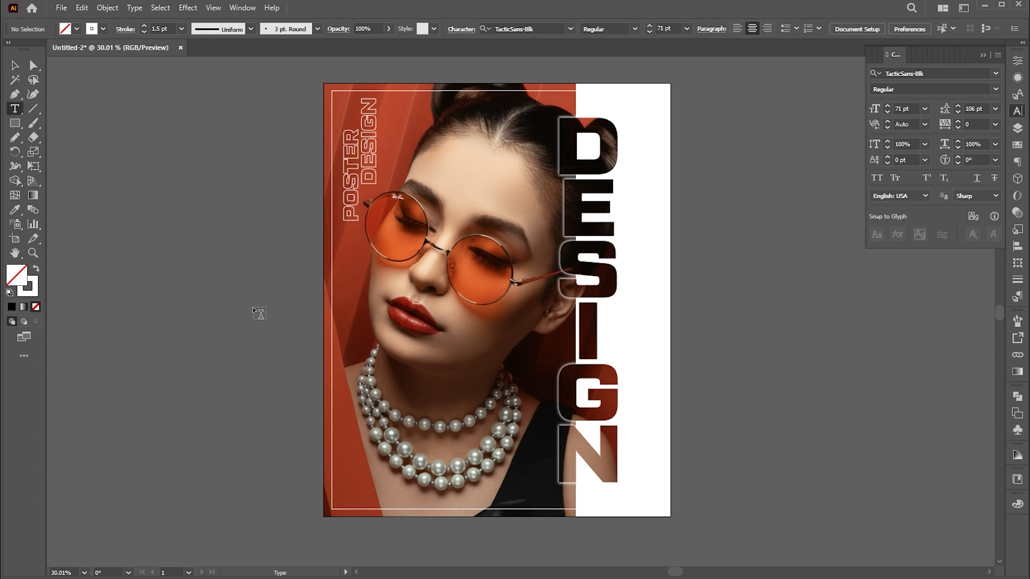
pyautogui.click(140, 274)
pyautogui.write('C')
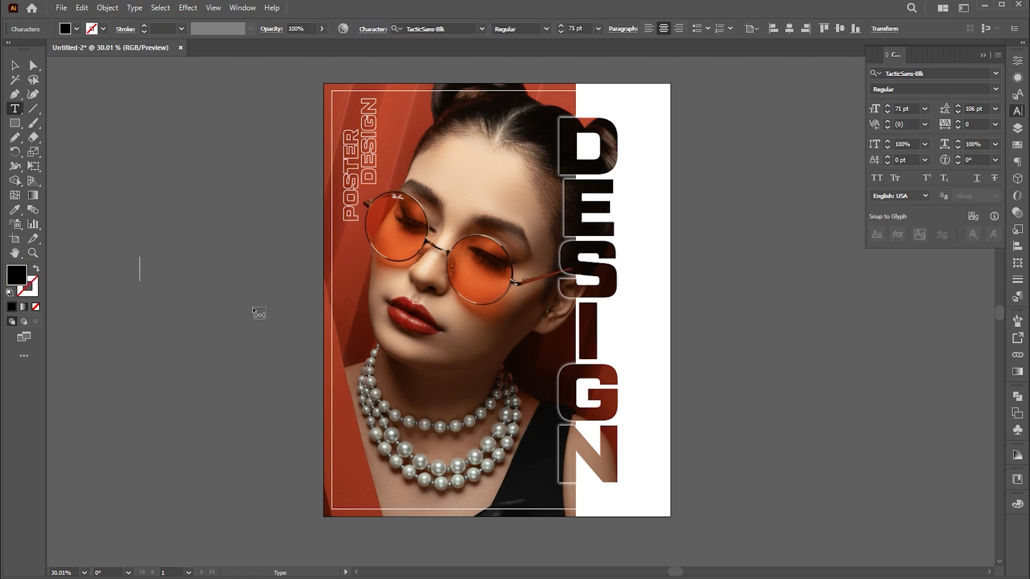
pyautogui.write('reative')
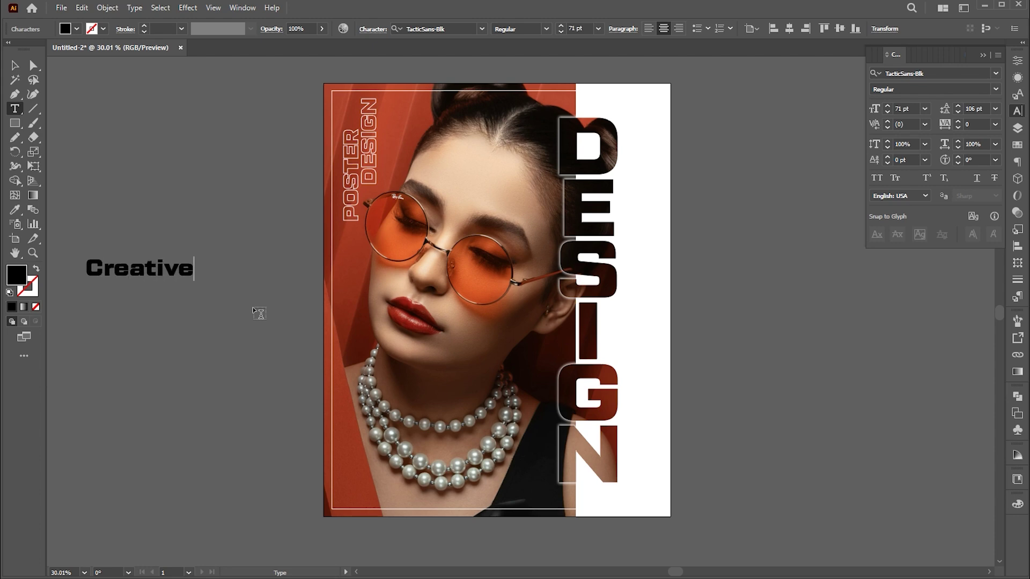
pyautogui.click(18, 63)
pyautogui.click(481, 30)
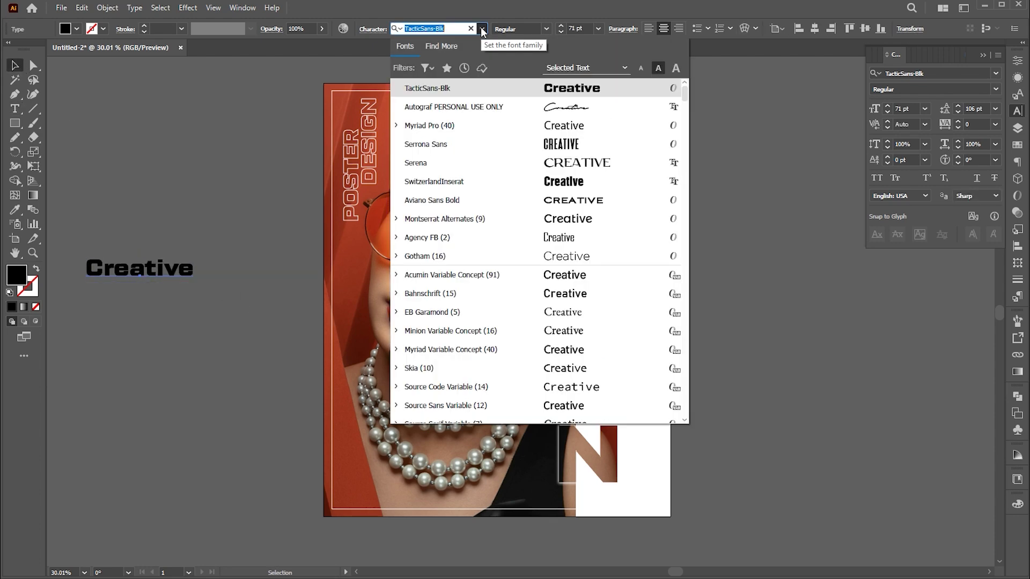
pyautogui.click(561, 105)
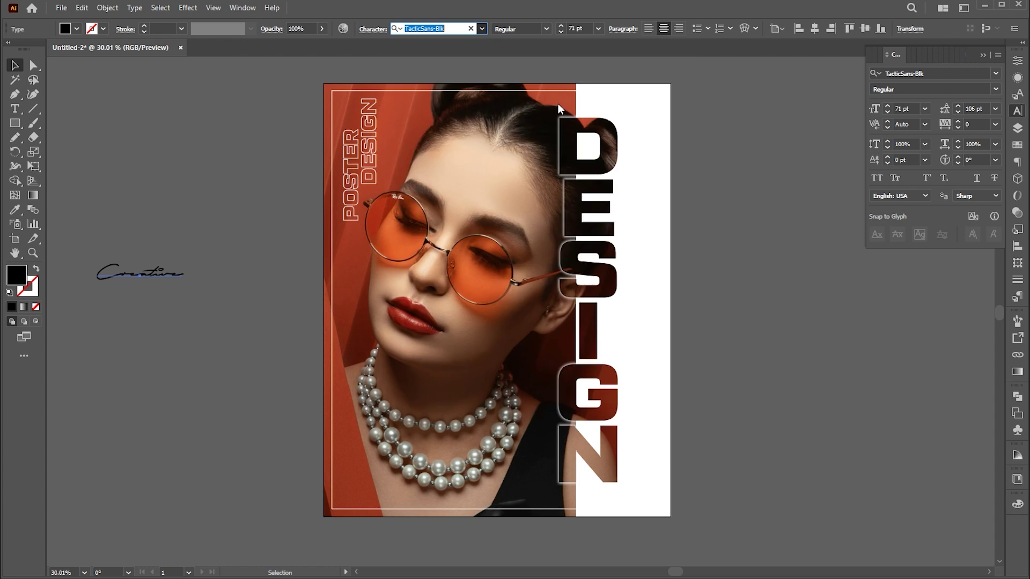
# Fill the Creative text with white (ffffff) and place it, enlarged, over the lower part of the photo inside the frame
pyautogui.doubleClick(16, 275)
pyautogui.write('ffffff')
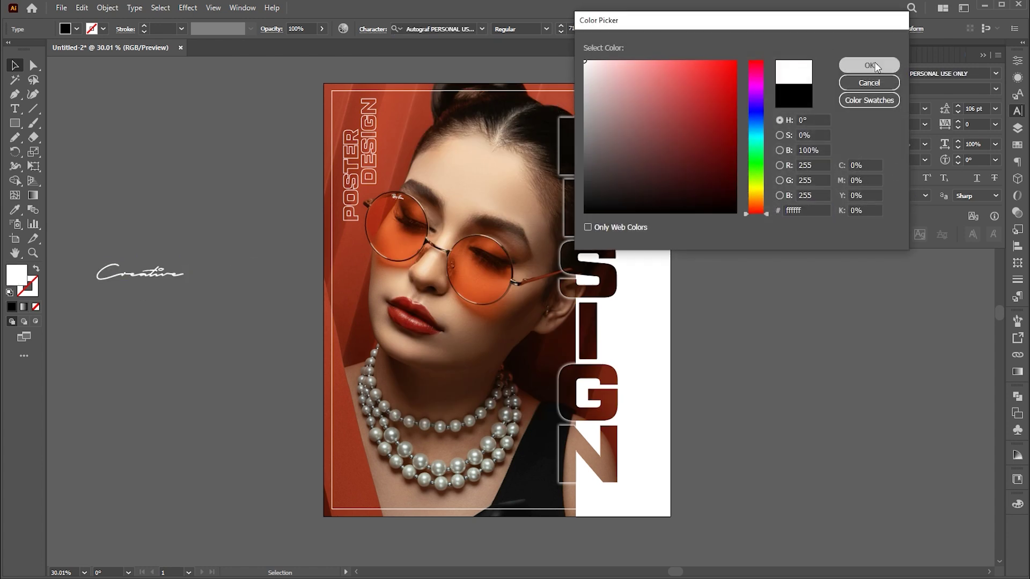
pyautogui.click(864, 67)
pyautogui.moveTo(166, 274); pyautogui.dragTo(482, 470)
pyautogui.click(734, 425)
# Draw a white circle and place differently sized copies near the hair, beside the cheek, after Creative, and above the dark dress
pyautogui.moveTo(18, 125); pyautogui.dragTo(74, 150)
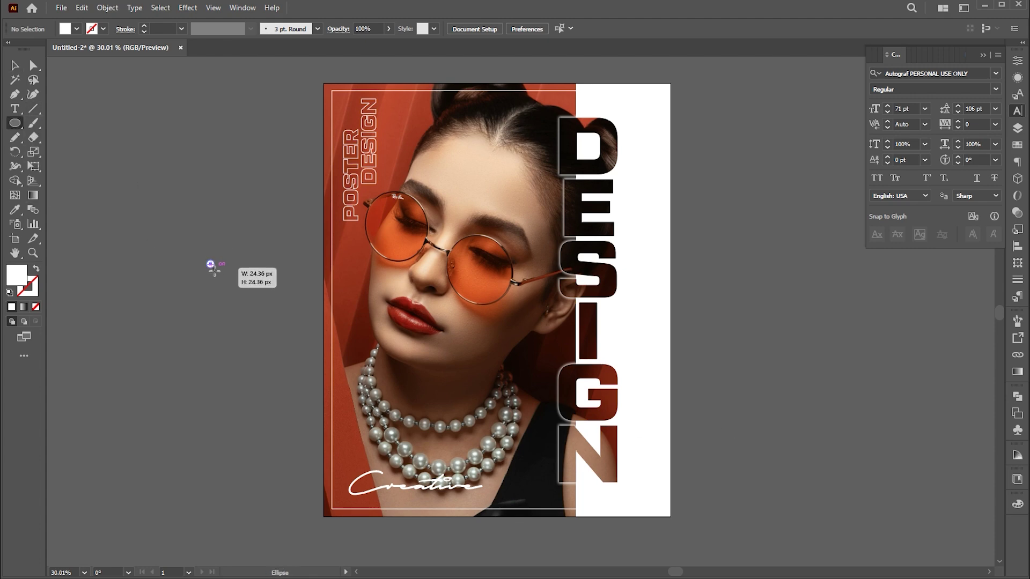
pyautogui.moveTo(220, 274); pyautogui.dragTo(503, 489)
pyautogui.press('v')
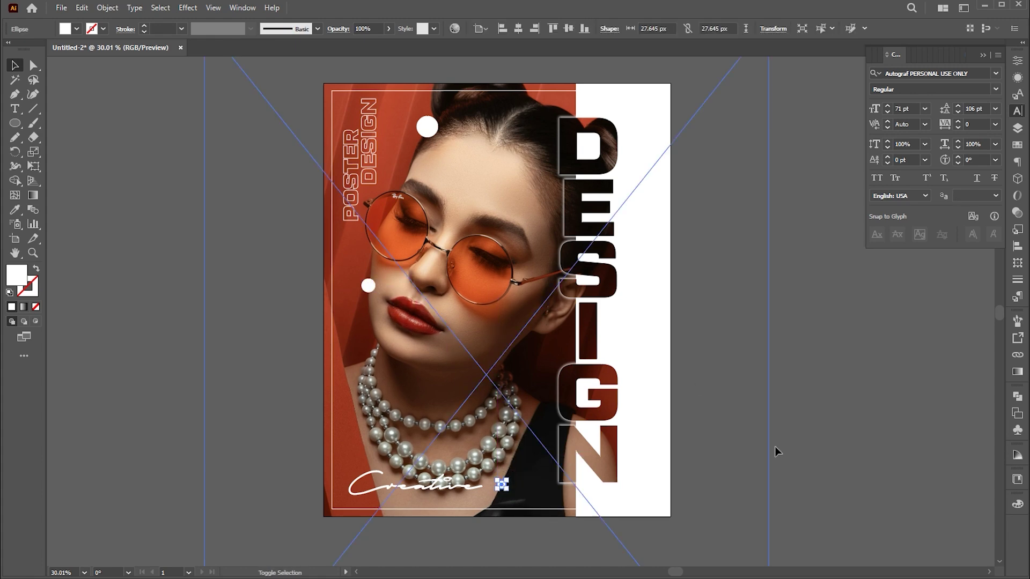
pyautogui.click(502, 487)
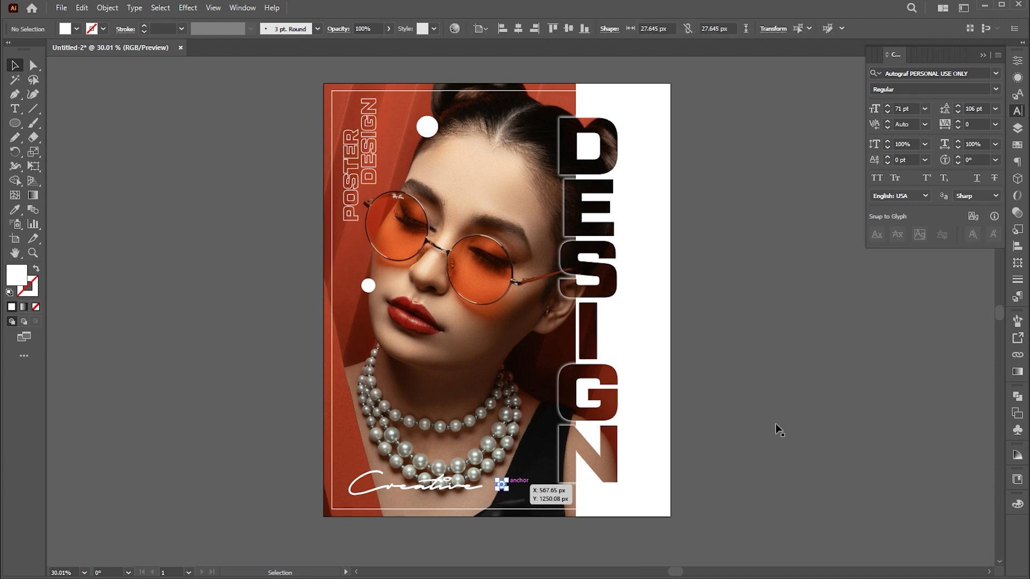
pyautogui.click(793, 423)
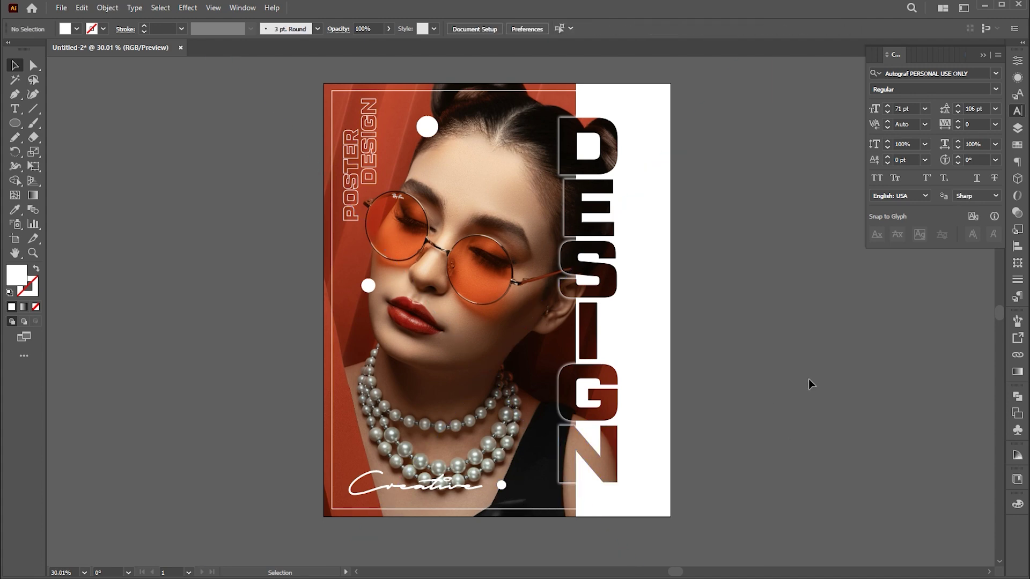
pyautogui.moveTo(502, 485); pyautogui.dragTo(542, 402)
pyautogui.click(778, 402)
# Duplicate the artboard with all its artwork beside the original poster
pyautogui.press('z')
pyautogui.moveTo(765, 379); pyautogui.dragTo(466, 330)
pyautogui.press('v')
pyautogui.hotkey('shift', 'o')
pyautogui.moveTo(225, 317); pyautogui.dragTo(601, 324)
pyautogui.press('v')
pyautogui.hotkey('ctrl', '0')
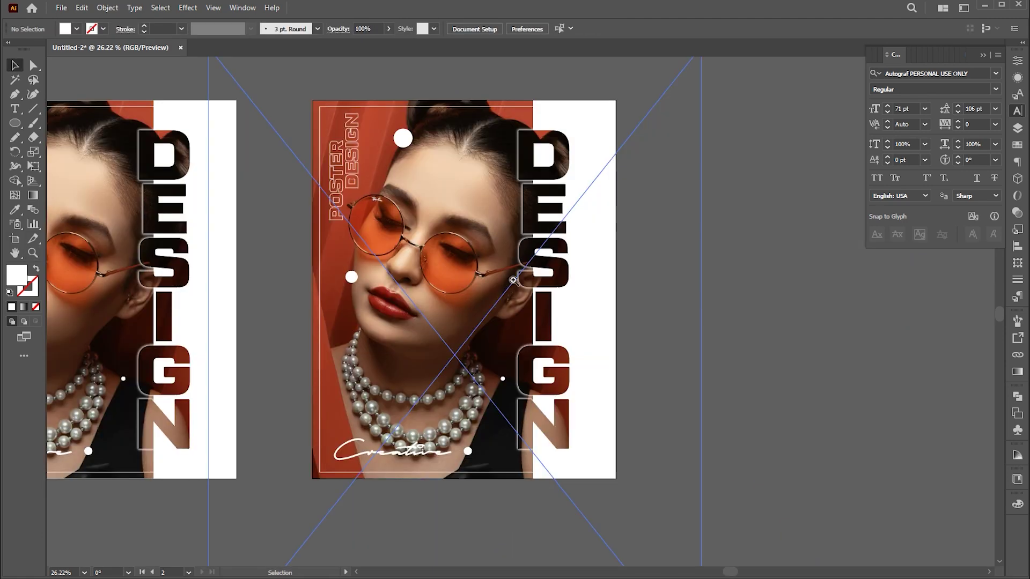
# Relink the background photo of the second poster to the file pexels-marcelodias-2010877
pyautogui.press('z')
pyautogui.click(583, 159)
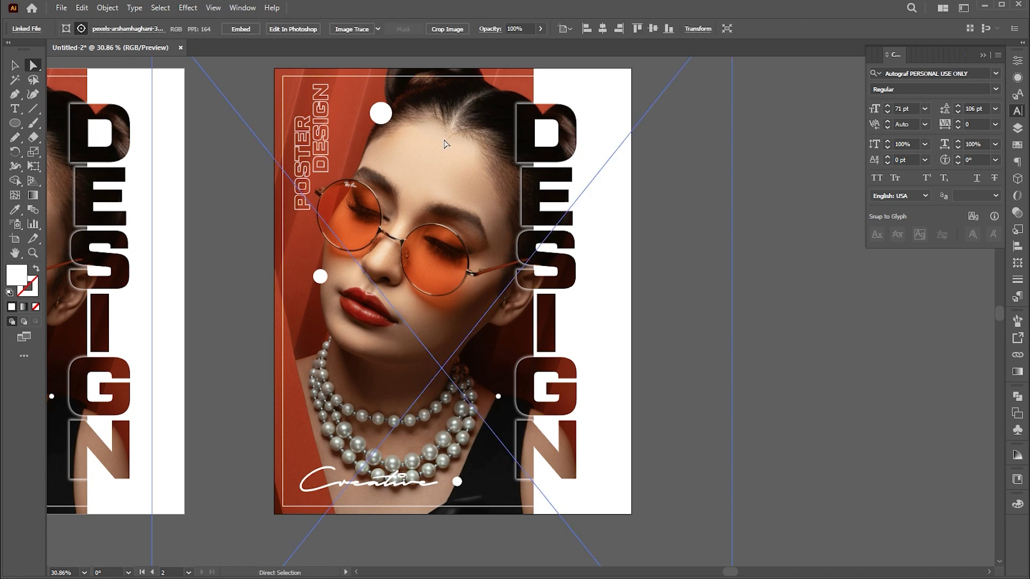
pyautogui.click(26, 28)
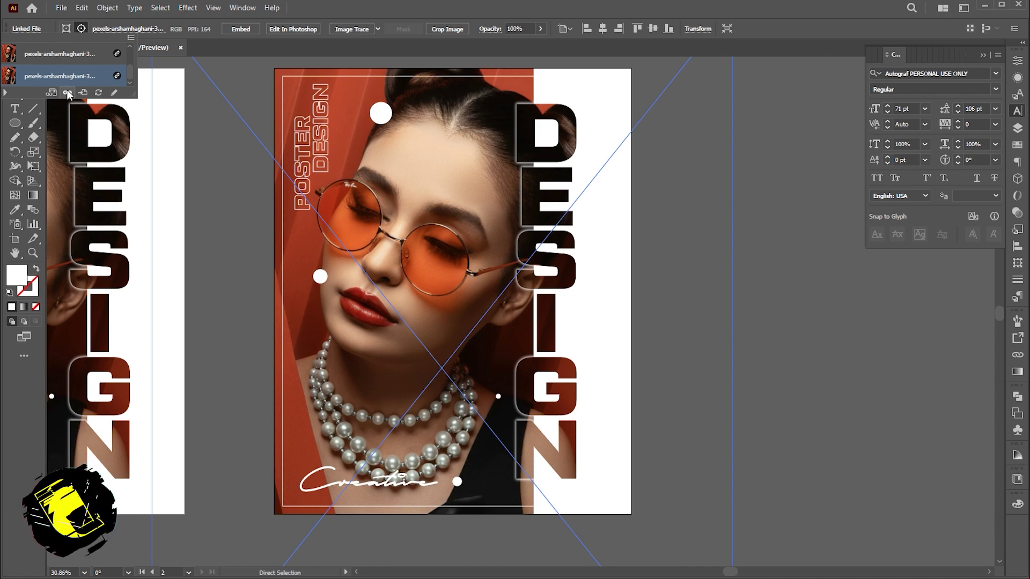
pyautogui.hotkey('ctrl', 'shift', 'p')
pyautogui.click(228, 129)
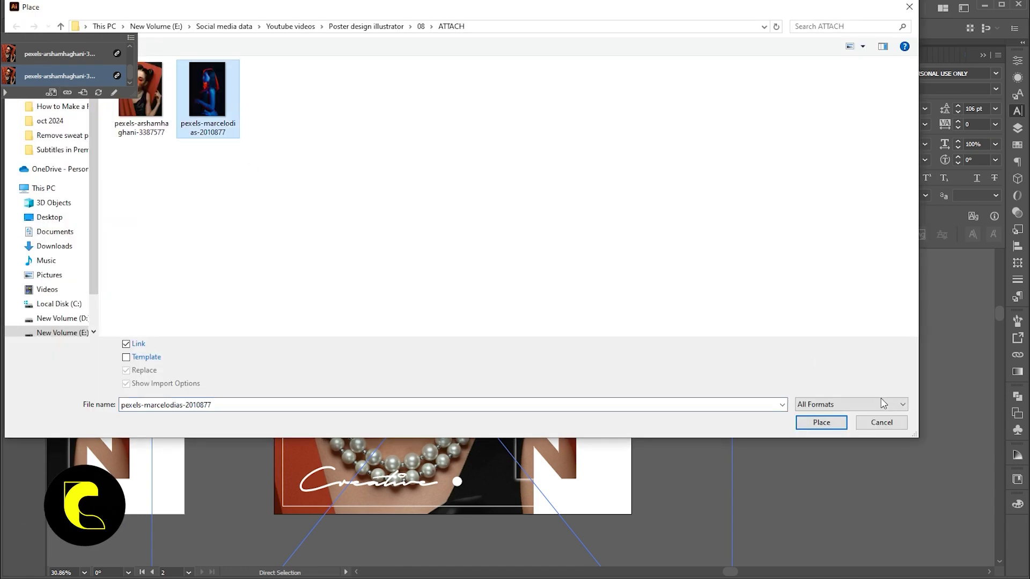
pyautogui.click(821, 423)
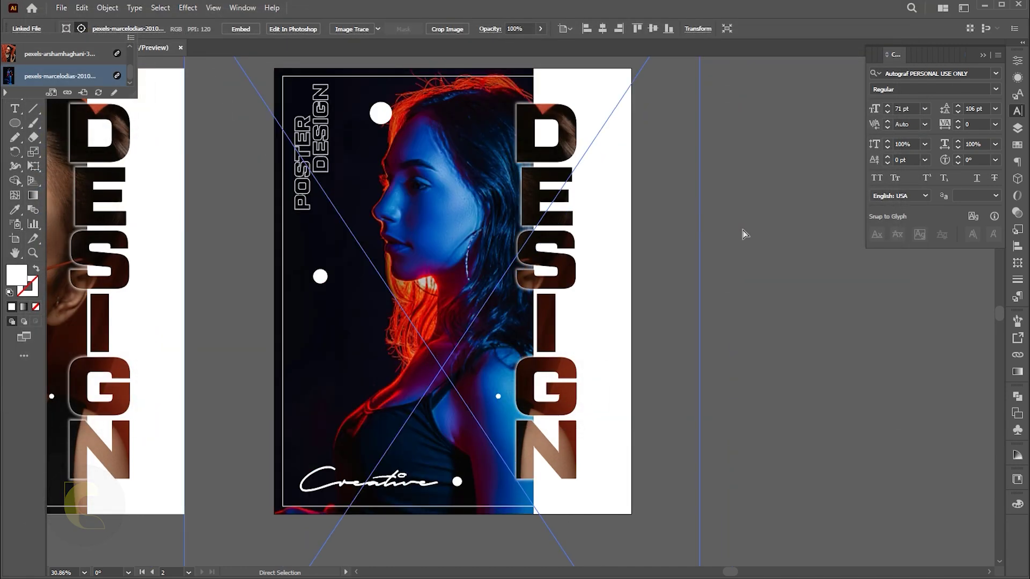
pyautogui.press('Escape')
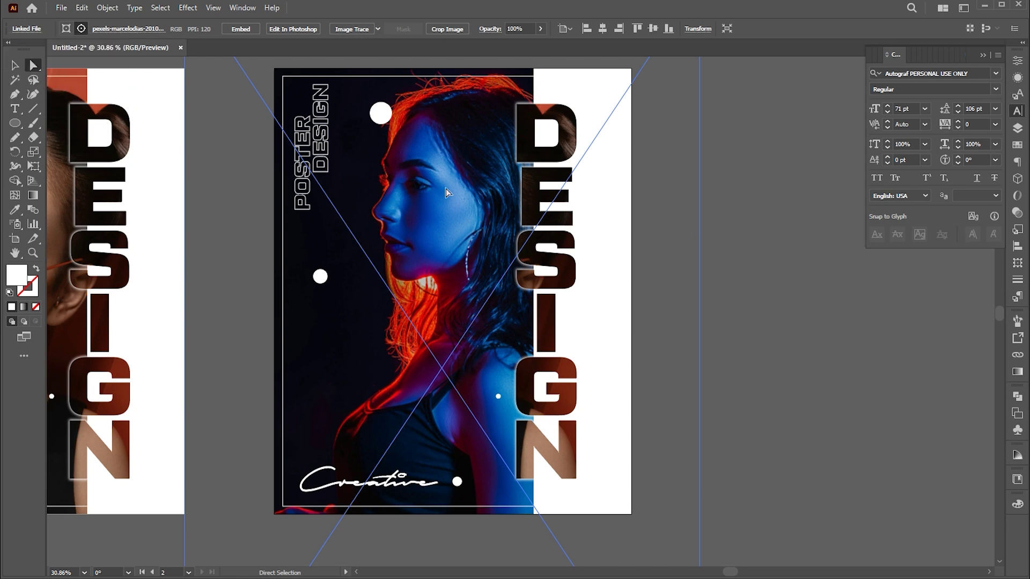
# Copy the second poster's new background photo and paste it inside the DESIGN lettering's clip group, aligned with the background
pyautogui.click(81, 8)
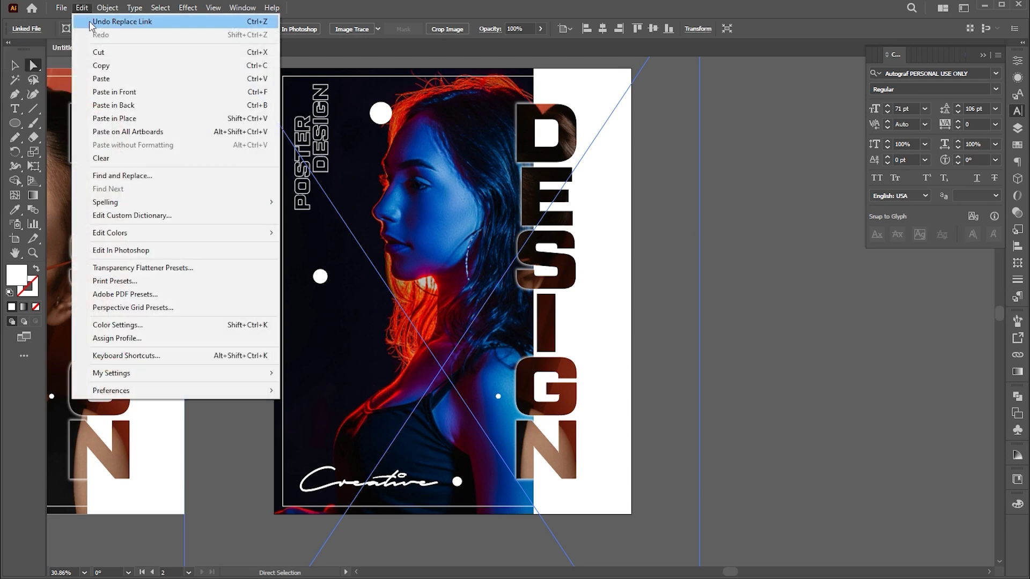
pyautogui.click(101, 66)
pyautogui.press('v')
pyautogui.click(570, 128)
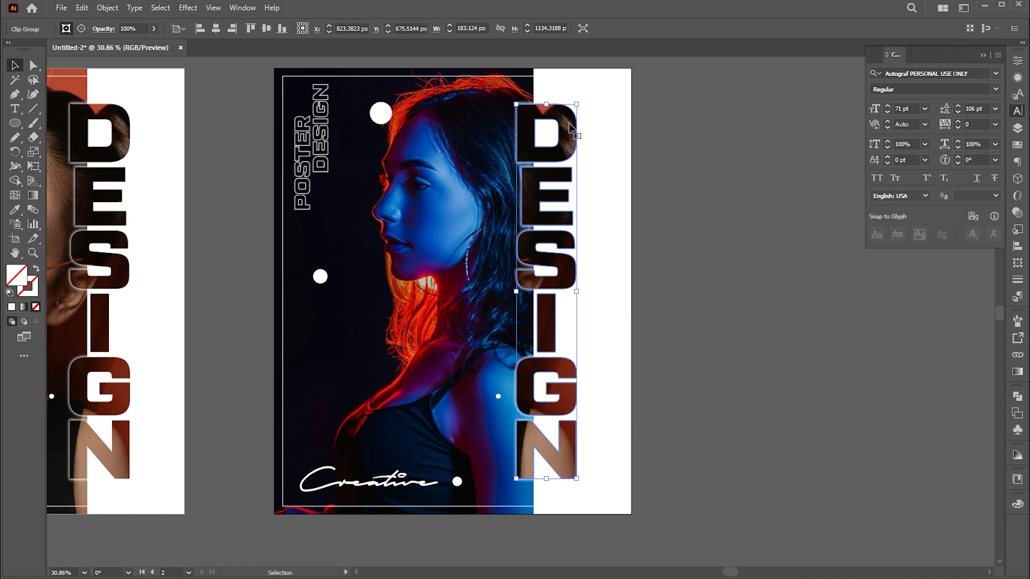
pyautogui.doubleClick(570, 127)
pyautogui.click(82, 7)
pyautogui.click(101, 77)
pyautogui.doubleClick(759, 239)
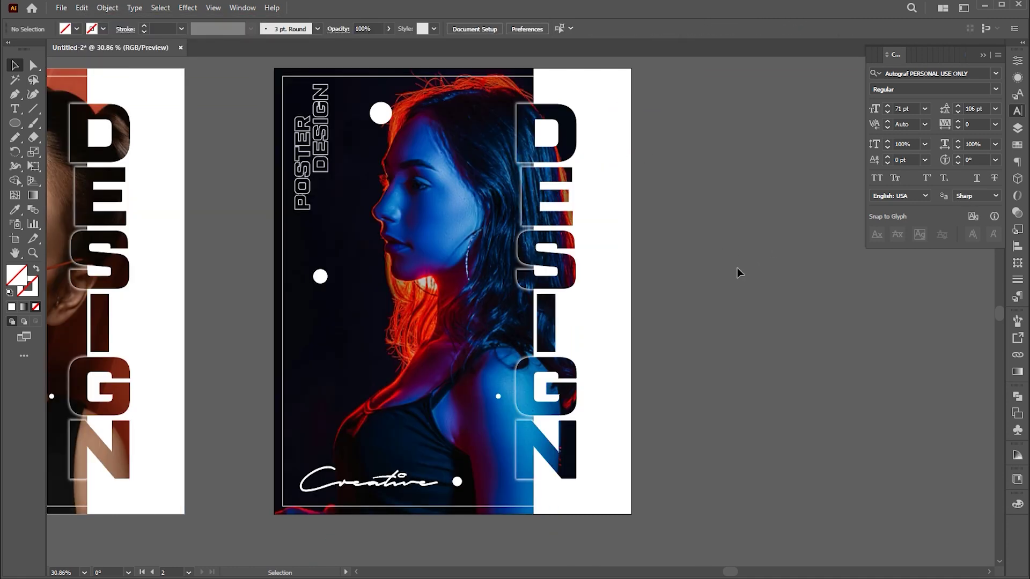
# Rearrange three circles on the second poster: the largest onto the hair, the medium below the chin, the smallest near the frame's left edge
pyautogui.scroll(-1, 737, 268)
pyautogui.moveTo(737, 268); pyautogui.dragTo(919, 265)
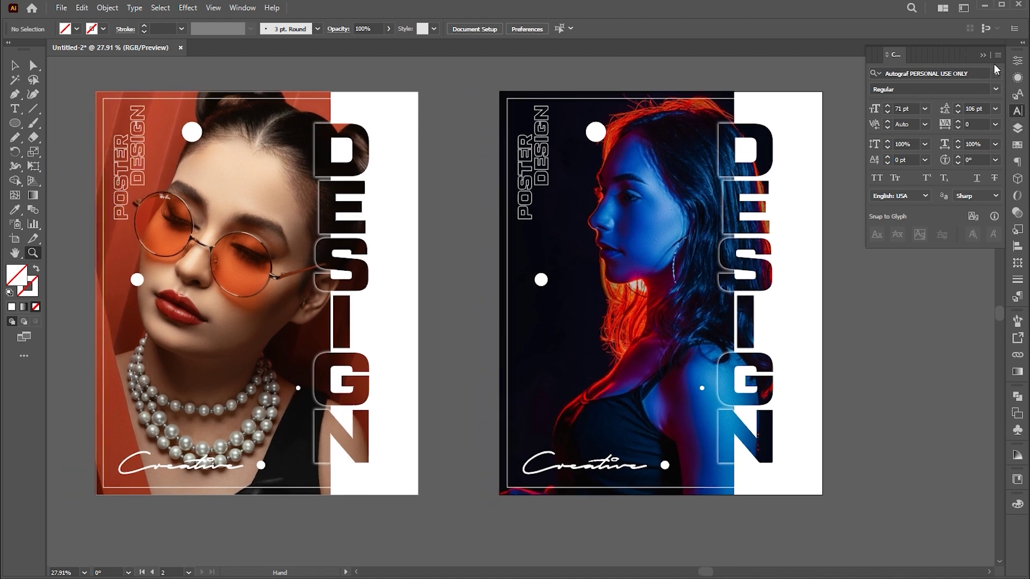
pyautogui.scroll(1, 899, 179)
pyautogui.press('v')
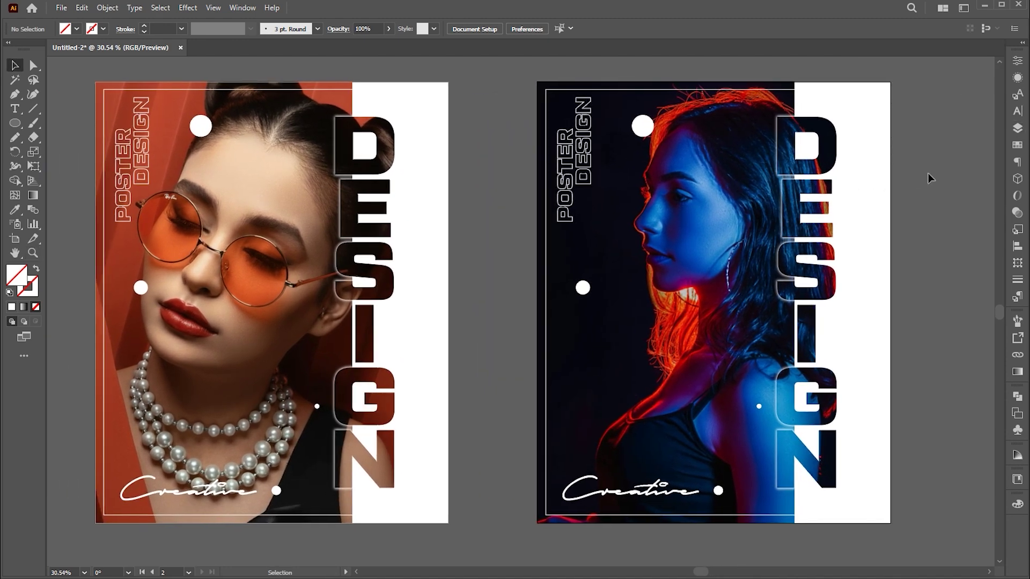
pyautogui.moveTo(642, 126); pyautogui.dragTo(691, 111)
pyautogui.moveTo(582, 288); pyautogui.dragTo(654, 288)
pyautogui.moveTo(759, 406); pyautogui.dragTo(570, 387)
pyautogui.click(921, 342)
pyautogui.moveTo(920, 321); pyautogui.dragTo(913, 323)
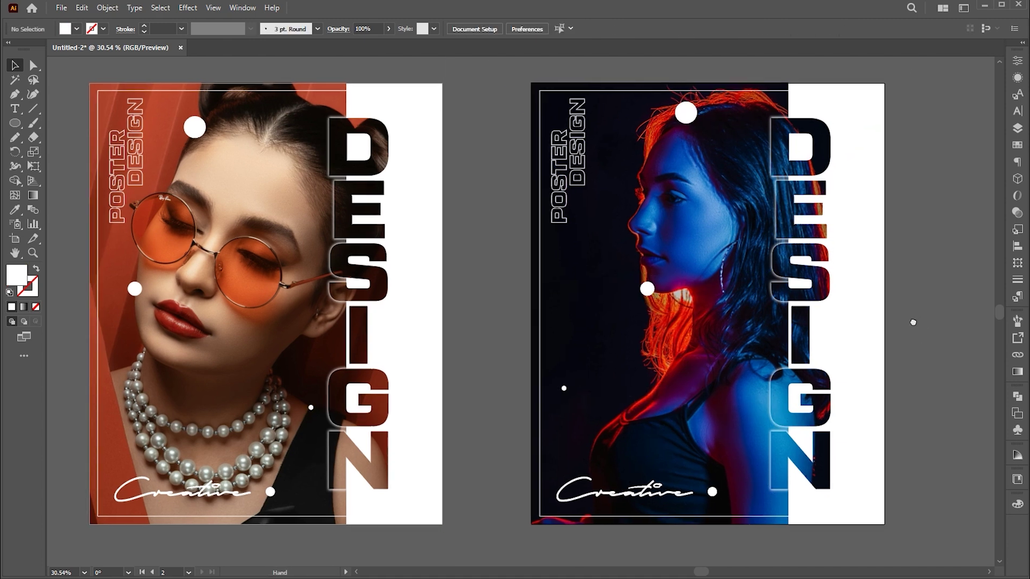